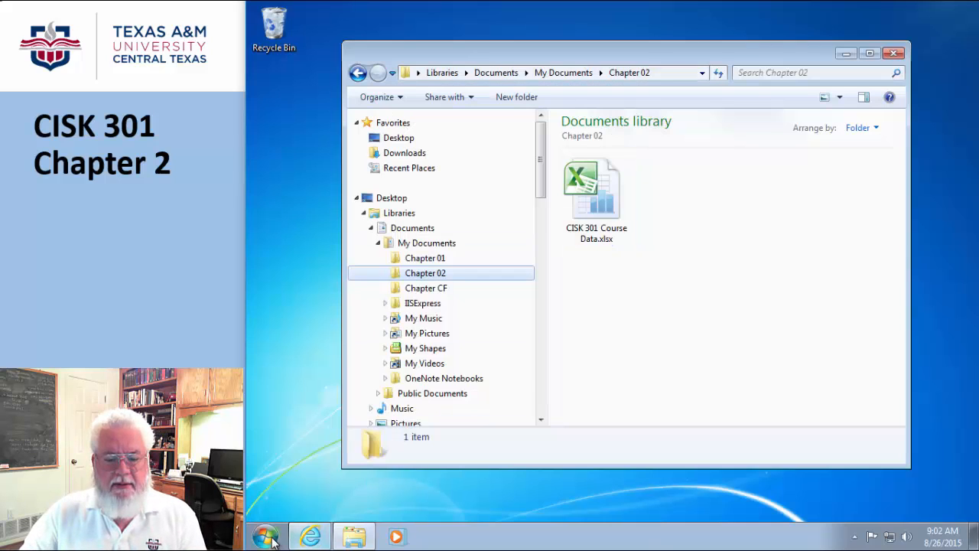
# Start Excel with a blank workbook and enter 1234 in cell D5
pyautogui.click(265, 536)
pyautogui.click(295, 309)
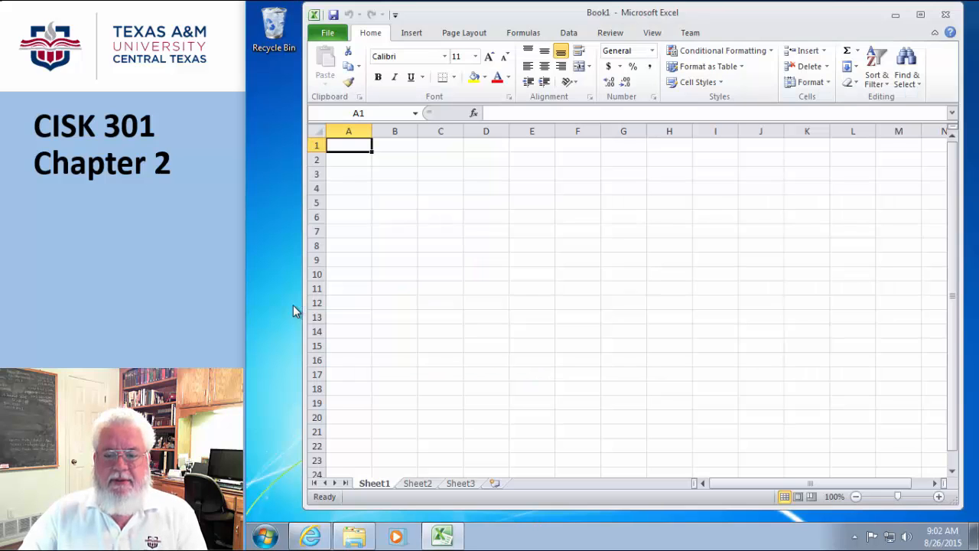
pyautogui.click(503, 200)
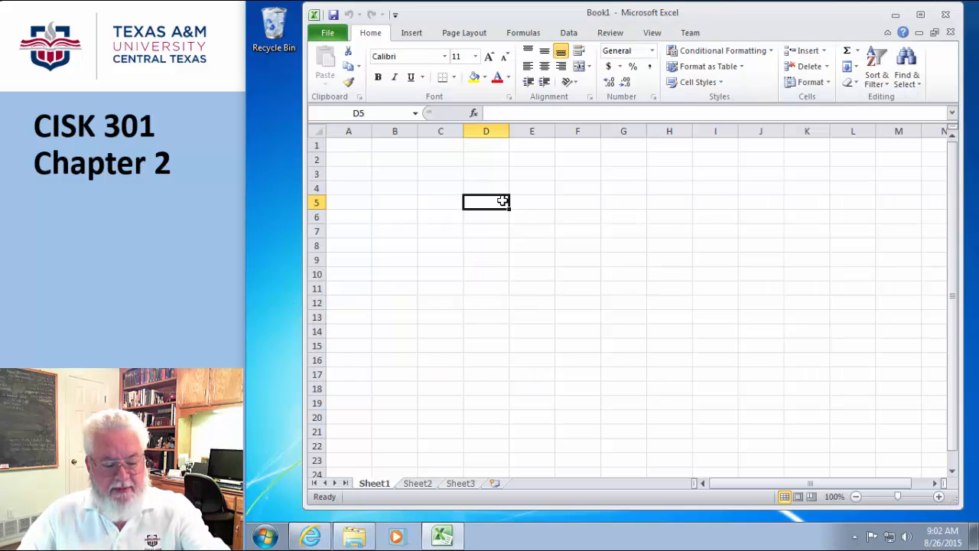
pyautogui.write('1234')
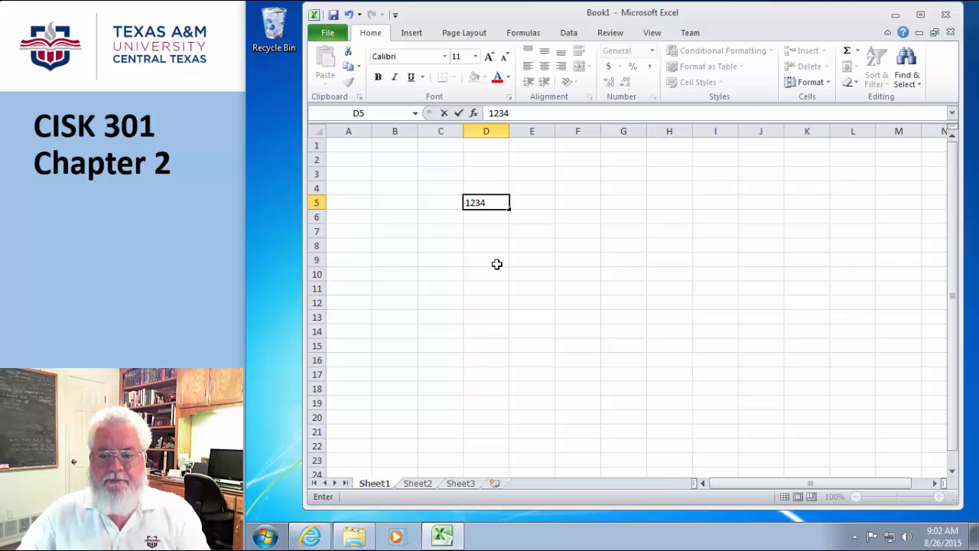
pyautogui.click(497, 263)
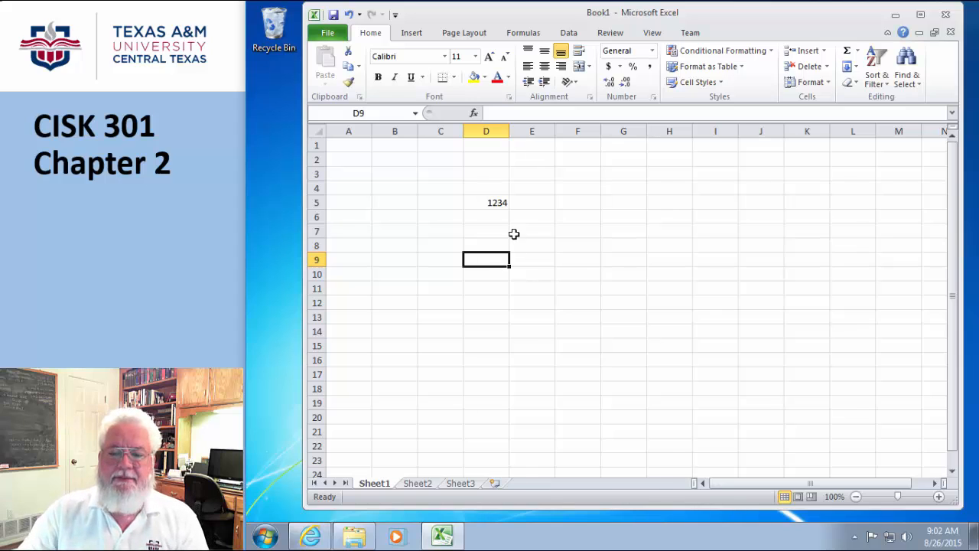
# Apply the Comma Style number format to cell D5
pyautogui.click(498, 202)
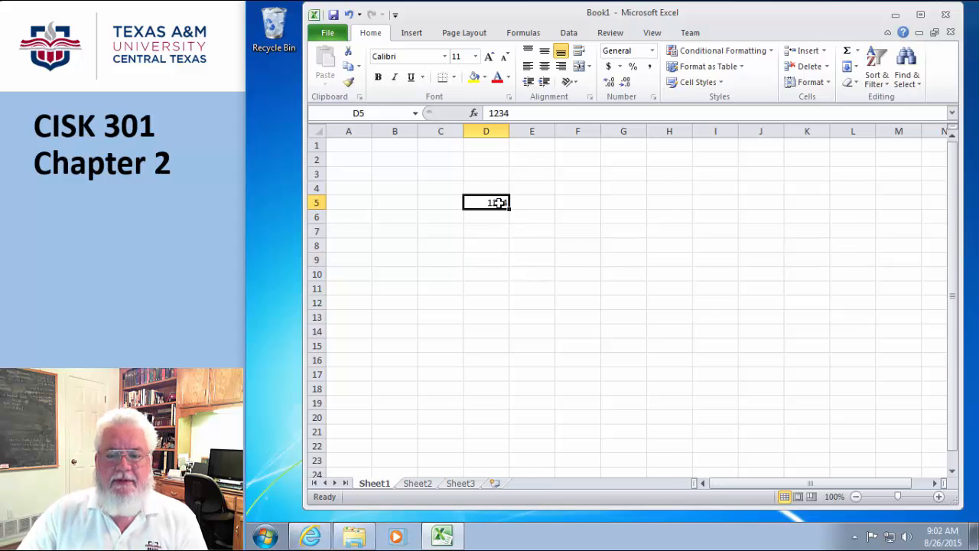
pyautogui.rightClick(499, 203)
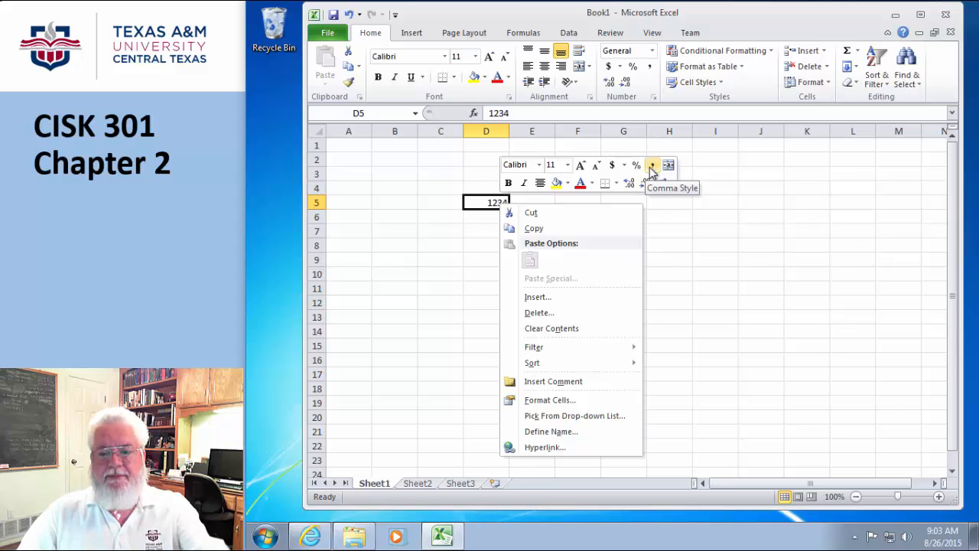
pyautogui.click(724, 293)
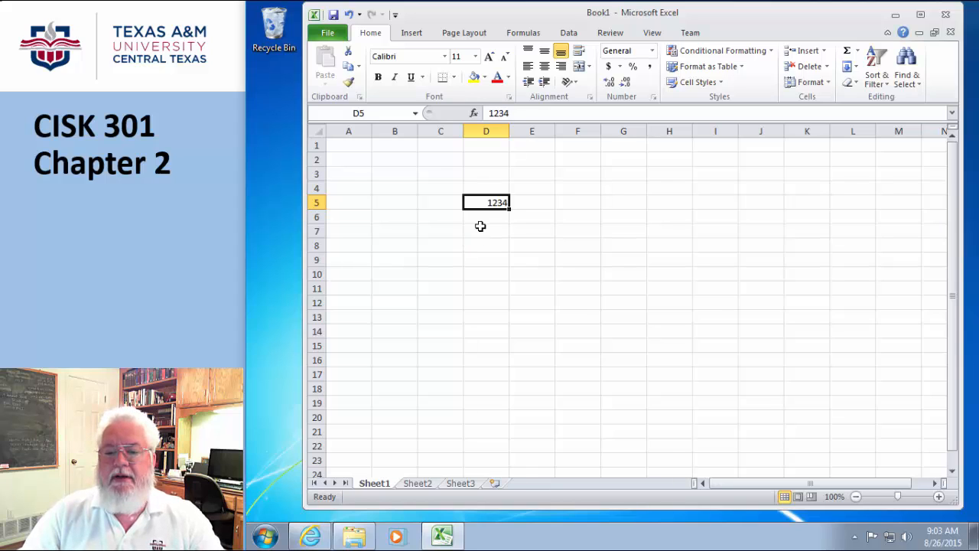
pyautogui.rightClick(488, 202)
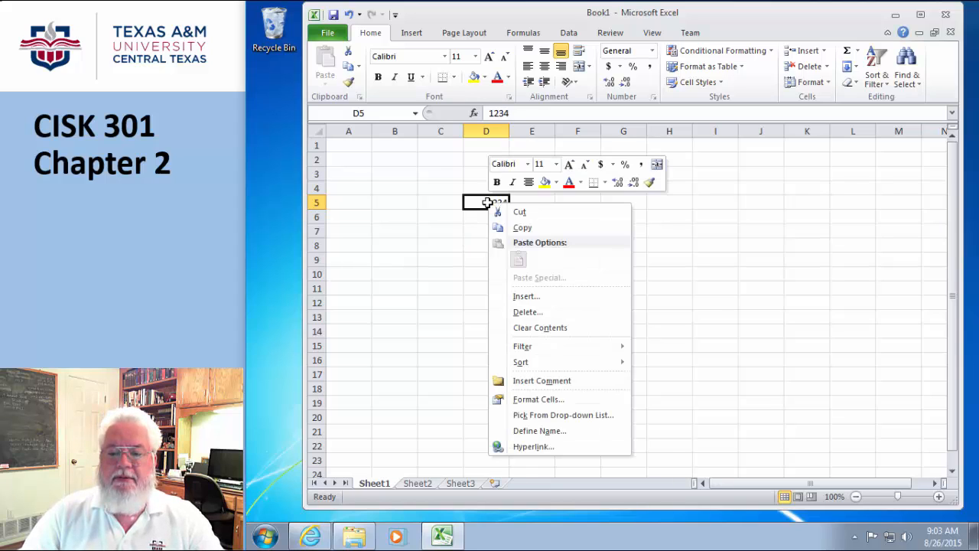
pyautogui.click(641, 164)
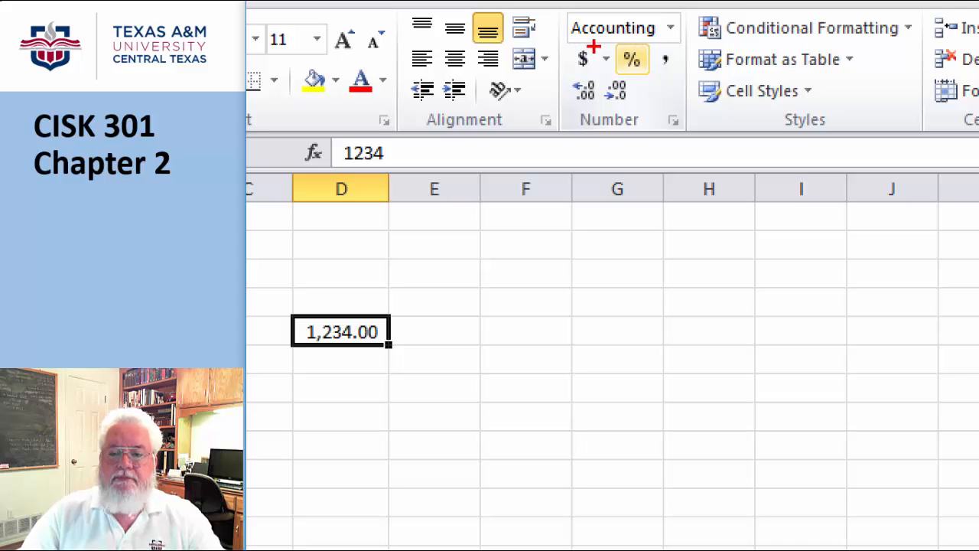
pyautogui.moveTo(600, 45)
pyautogui.mouseDown()
pyautogui.moveTo(571, 43)
pyautogui.moveTo(563, 70)
pyautogui.moveTo(601, 52)
pyautogui.moveTo(670, 55)
pyautogui.moveTo(682, 46)
pyautogui.moveTo(654, 48)
pyautogui.moveTo(688, 83)
pyautogui.moveTo(693, 54)
pyautogui.mouseUp()
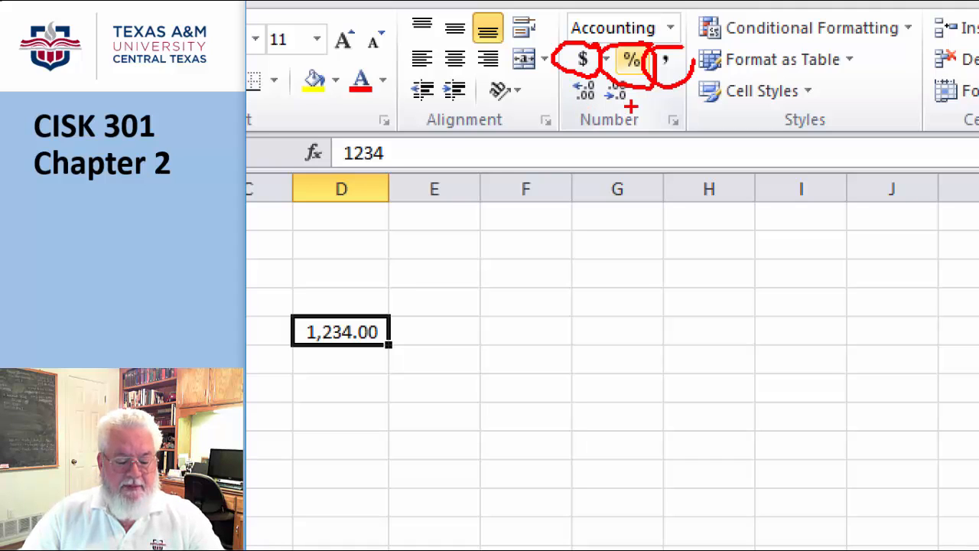
pyautogui.press('Escape')
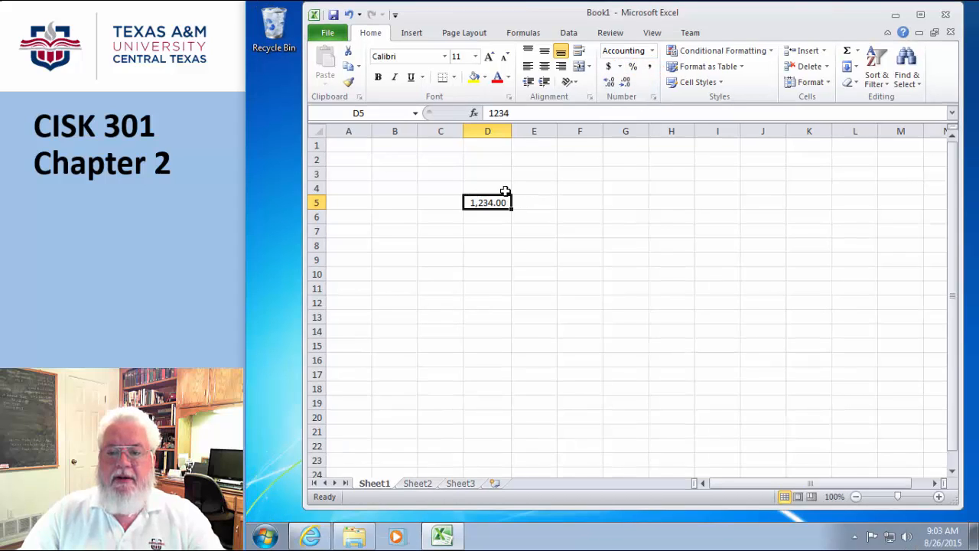
# Raise the decimal places shown in cell D5 to four and reduce them to one
pyautogui.click(609, 84)
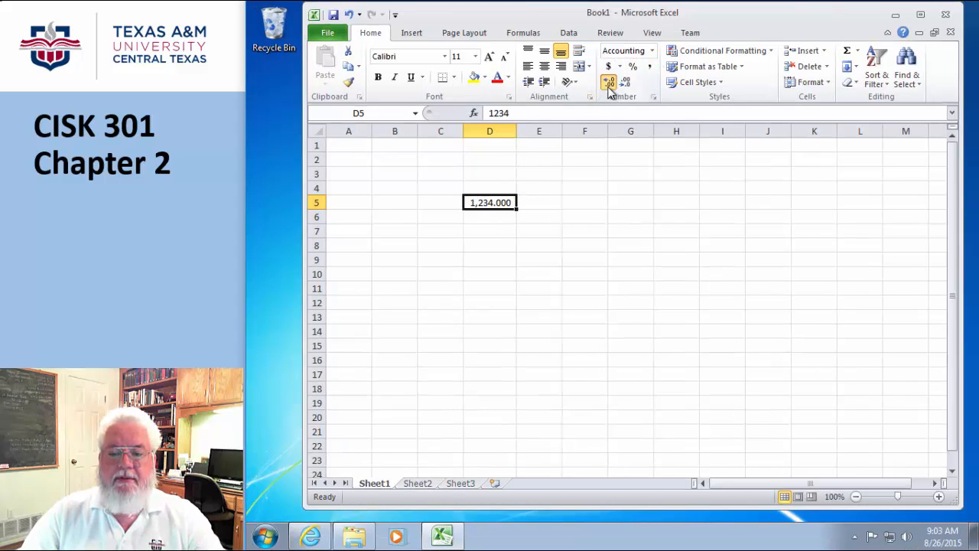
pyautogui.click(609, 83)
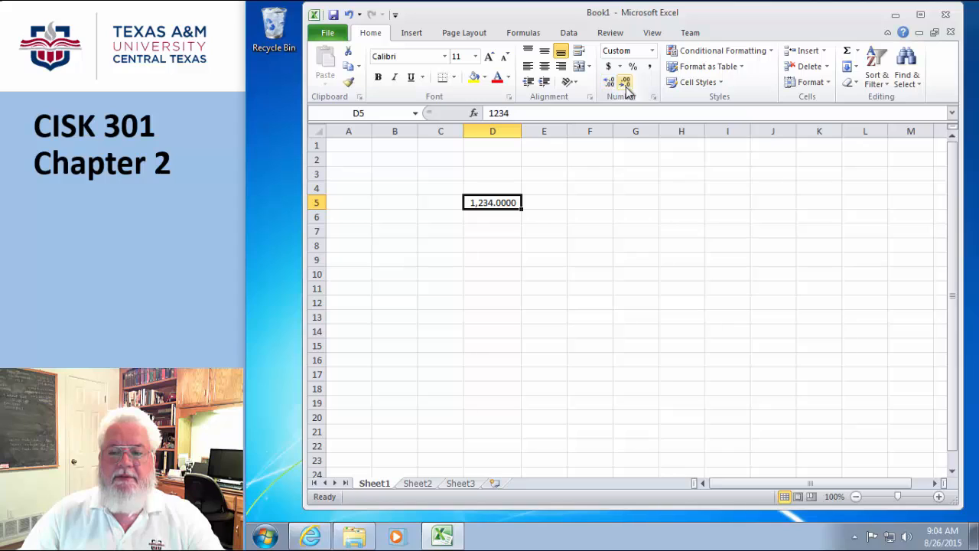
pyautogui.click(626, 83)
pyautogui.click(626, 83)
pyautogui.click(626, 83)
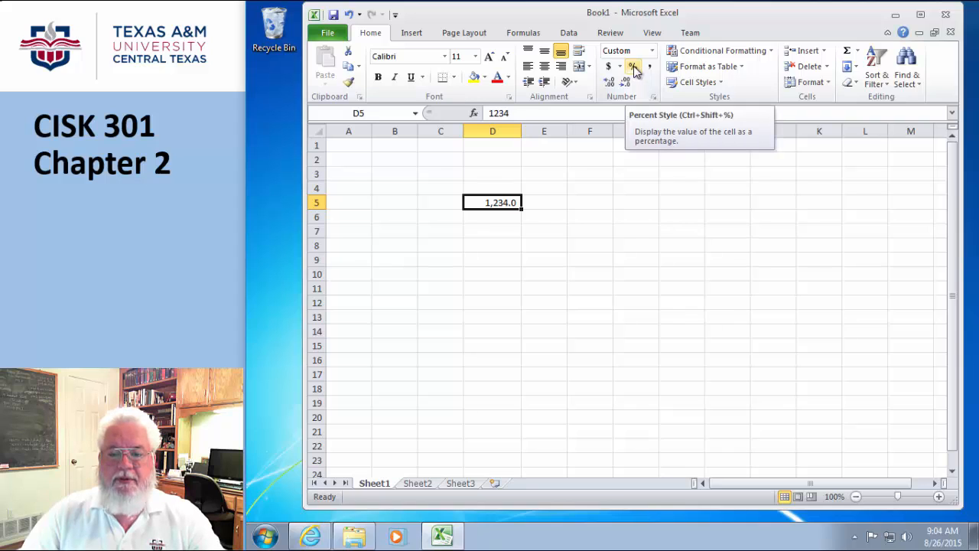
# Replace the value in cell D5 with .1234
pyautogui.moveTo(511, 112); pyautogui.dragTo(469, 113)
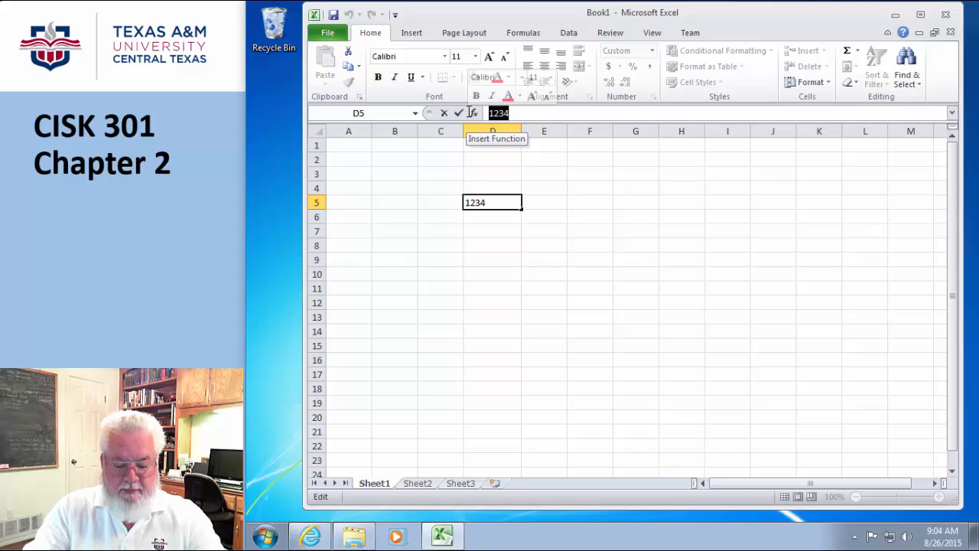
pyautogui.write('.123')
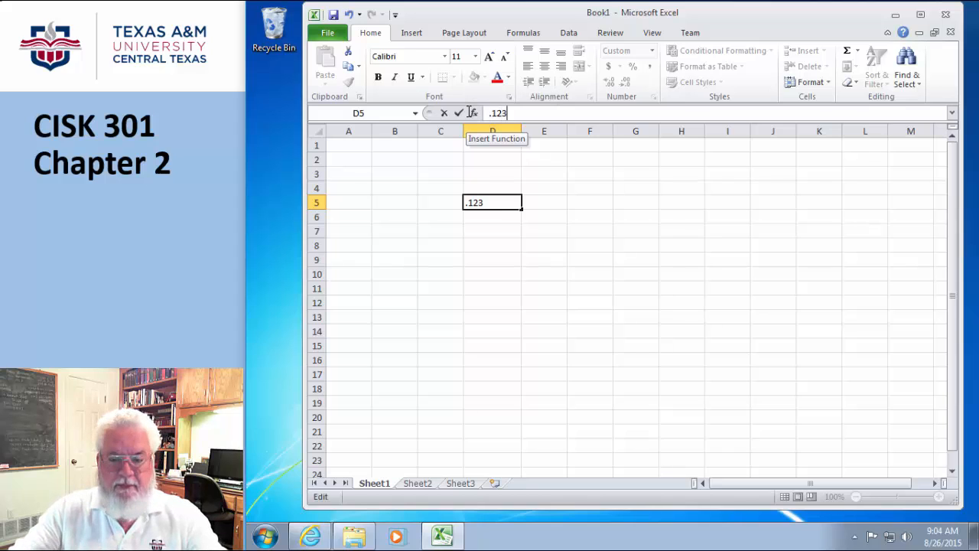
pyautogui.write('4')
pyautogui.press('Return')
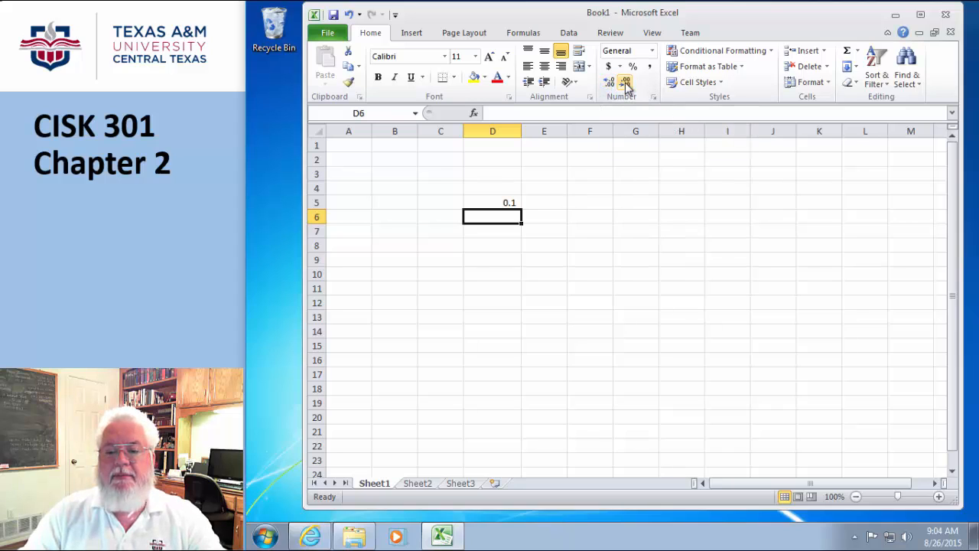
# Raise the decimal places shown in cell D5 to five and reduce them to four
pyautogui.click(505, 203)
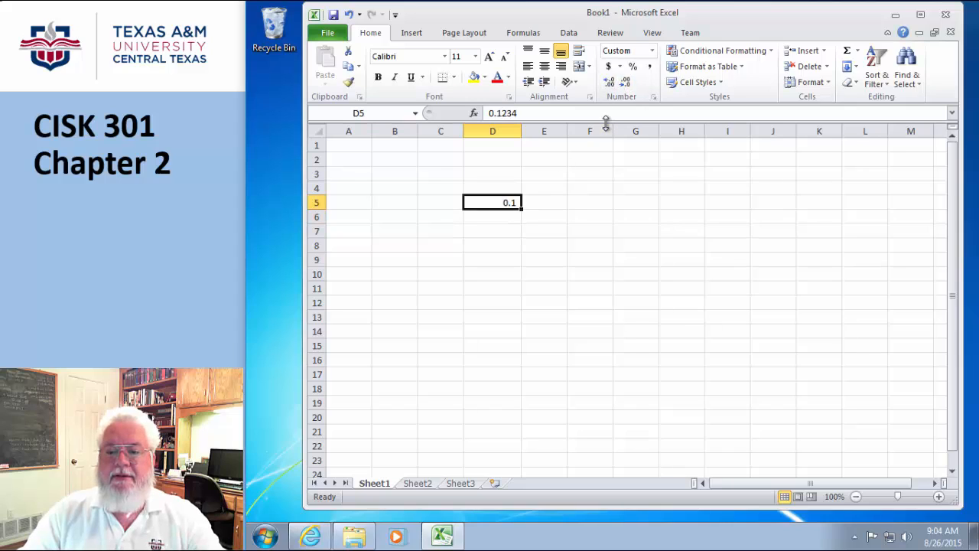
pyautogui.click(609, 82)
pyautogui.click(609, 82)
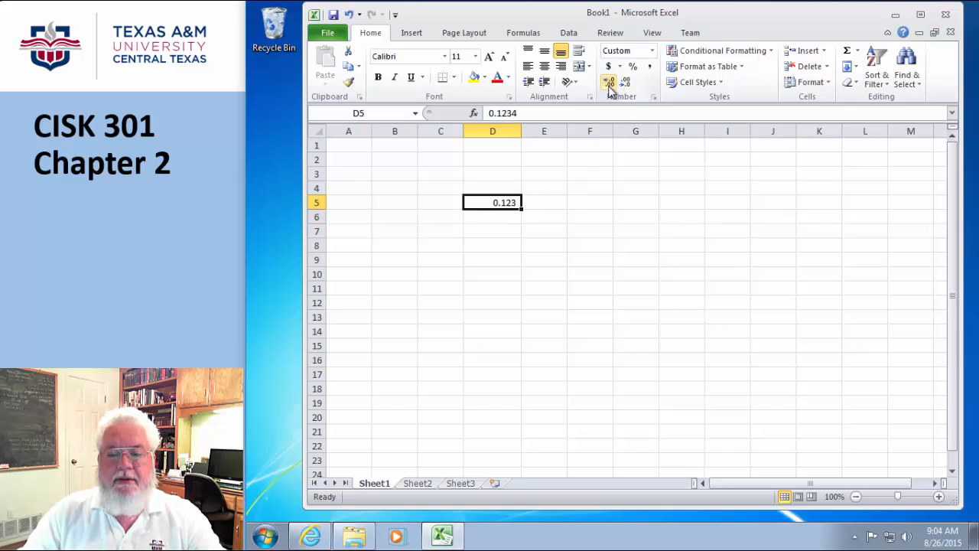
pyautogui.click(609, 82)
pyautogui.click(608, 82)
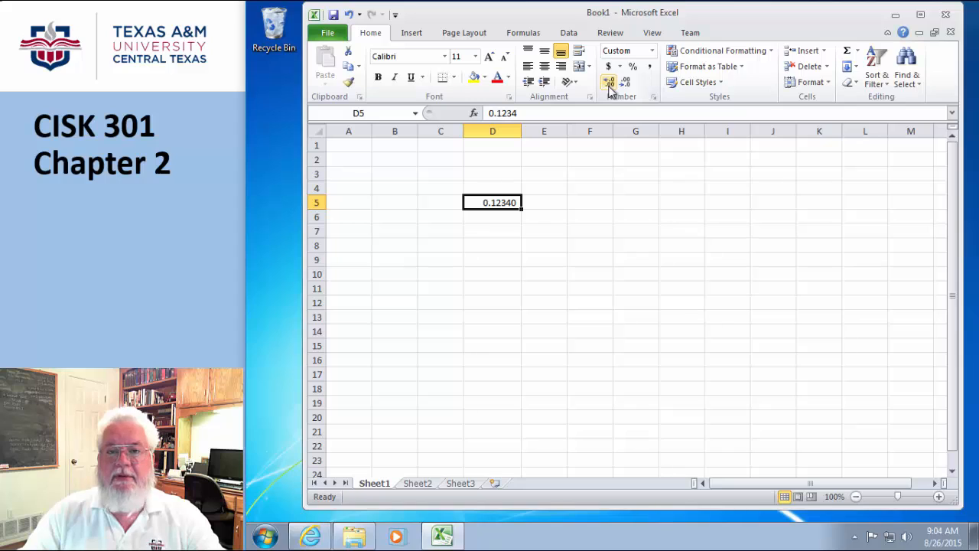
pyautogui.click(624, 82)
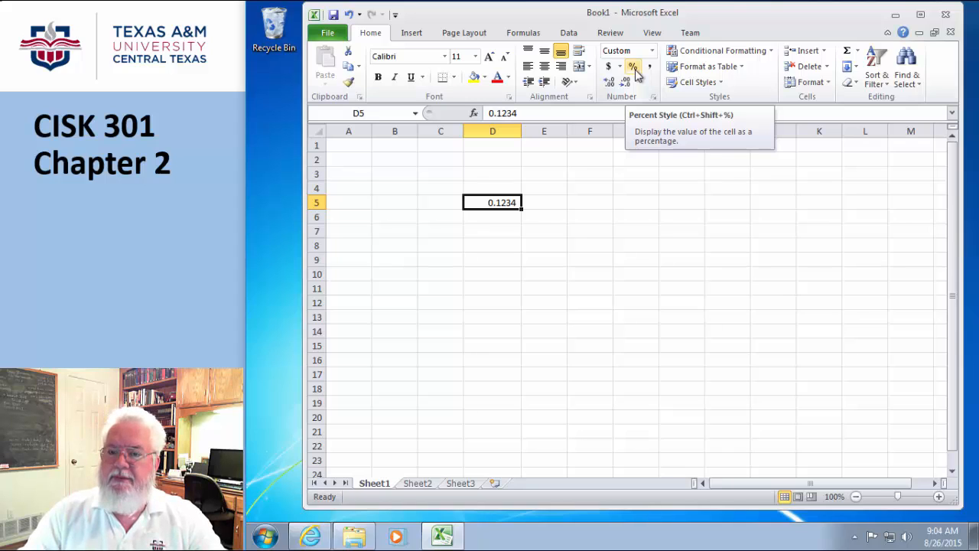
# Format cell D5 as a percentage with two decimal places
pyautogui.click(634, 67)
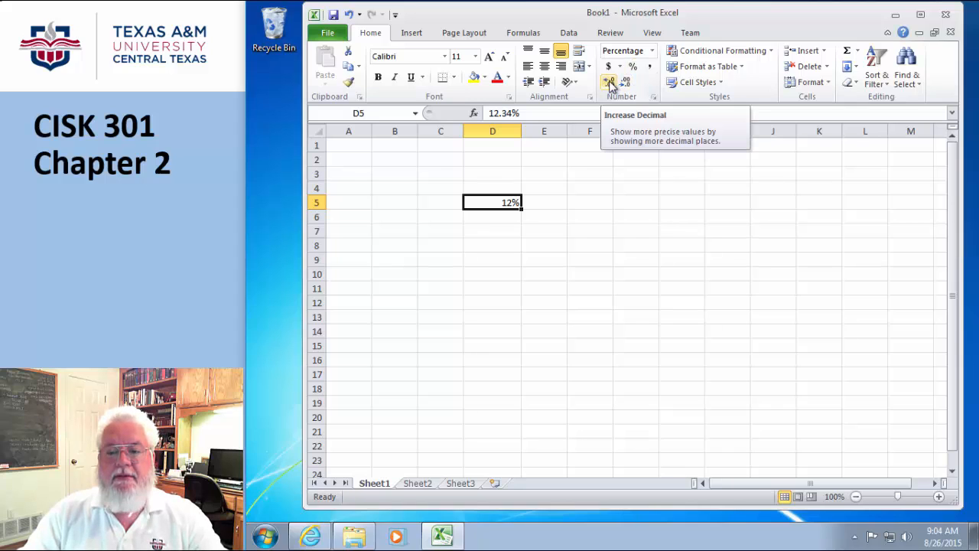
pyautogui.click(610, 81)
pyautogui.click(610, 81)
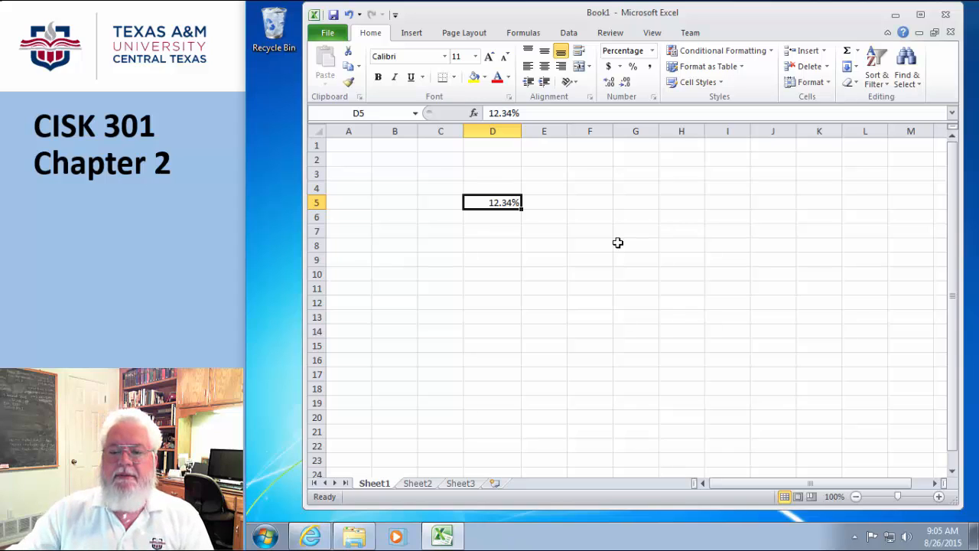
# Review the available number formats and apply the Number format to cell D5
pyautogui.click(654, 51)
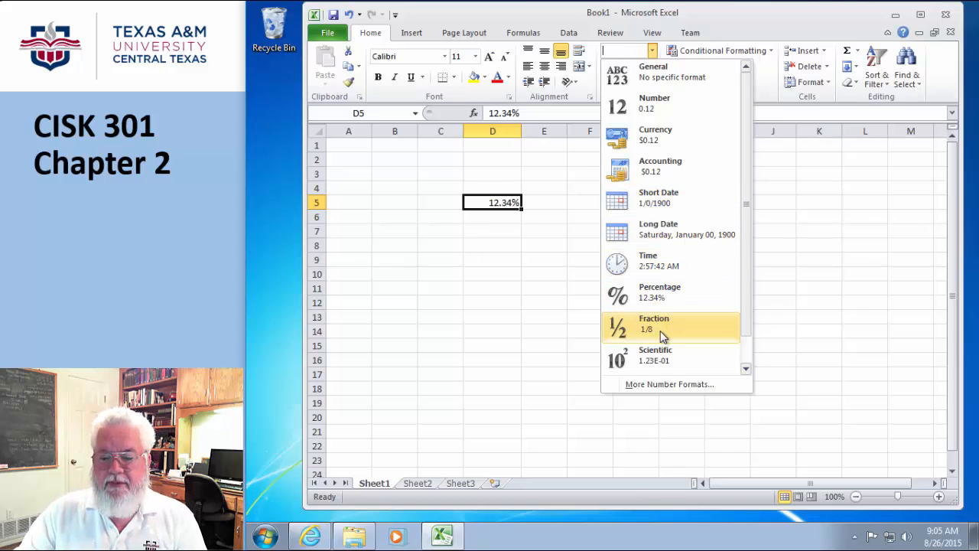
pyautogui.moveTo(746, 298); pyautogui.dragTo(747, 236)
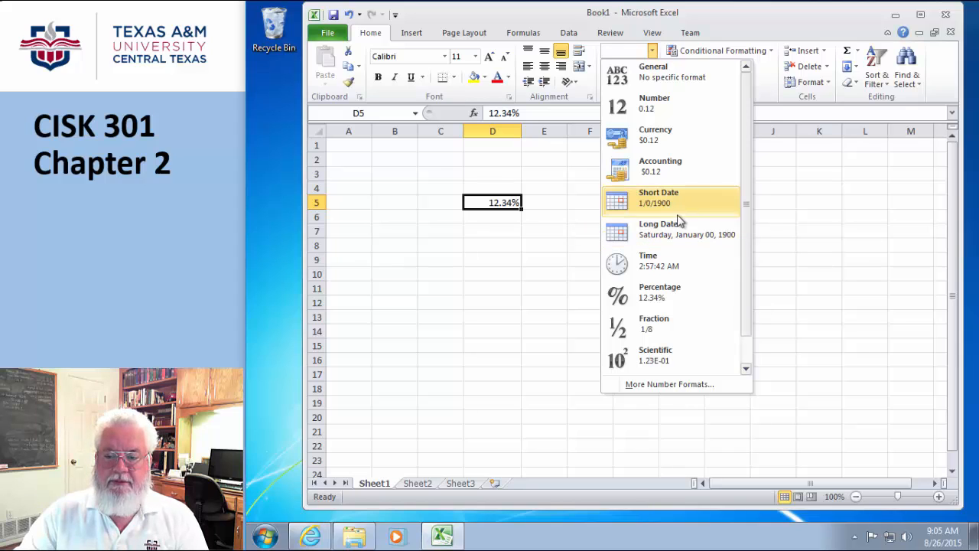
pyautogui.click(645, 107)
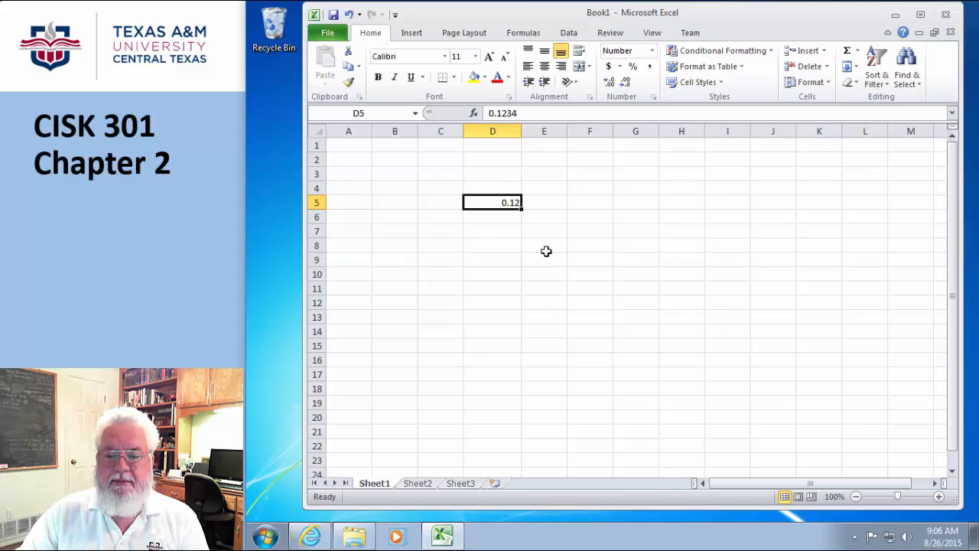
# Review the currency choices of the accounting number format for cell D5 without applying one
pyautogui.rightClick(504, 205)
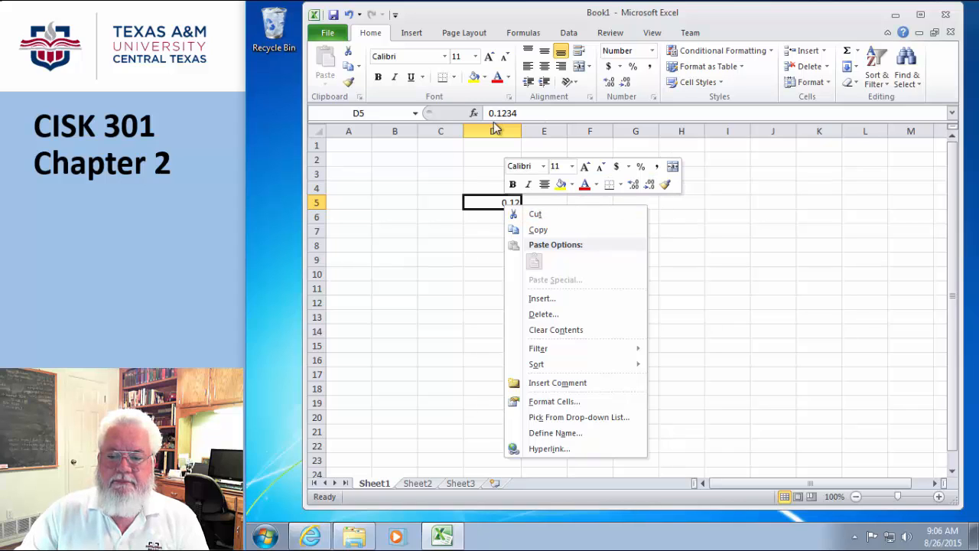
pyautogui.click(628, 166)
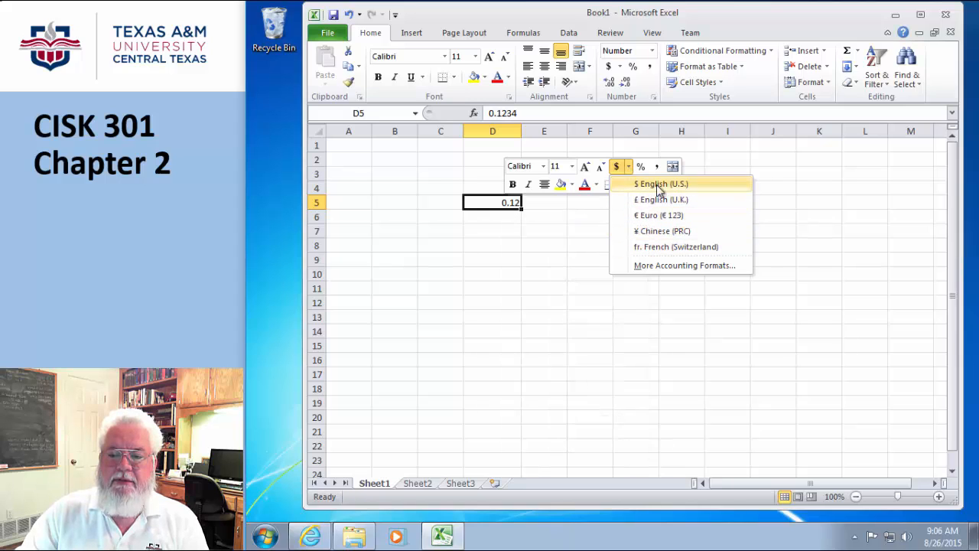
pyautogui.click(654, 52)
pyautogui.click(654, 52)
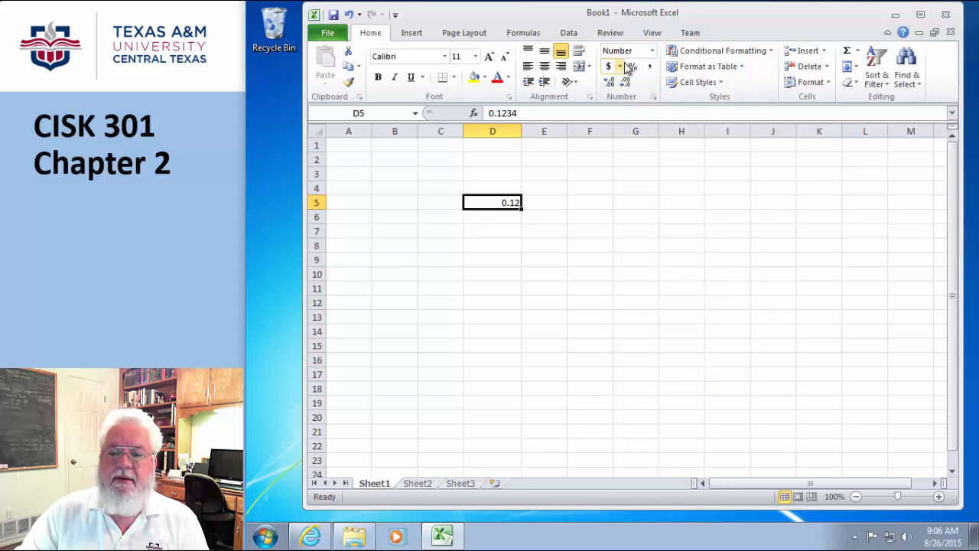
pyautogui.click(620, 67)
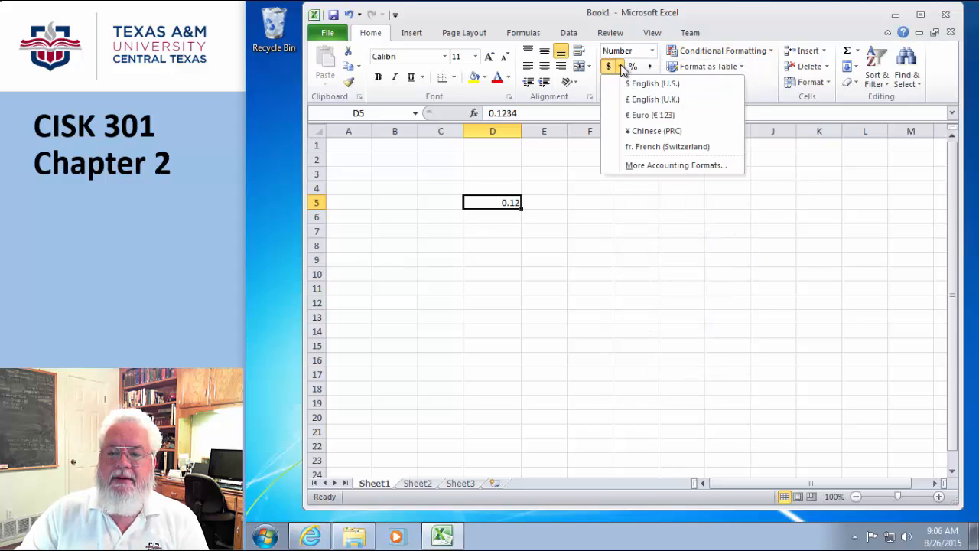
pyautogui.click(576, 224)
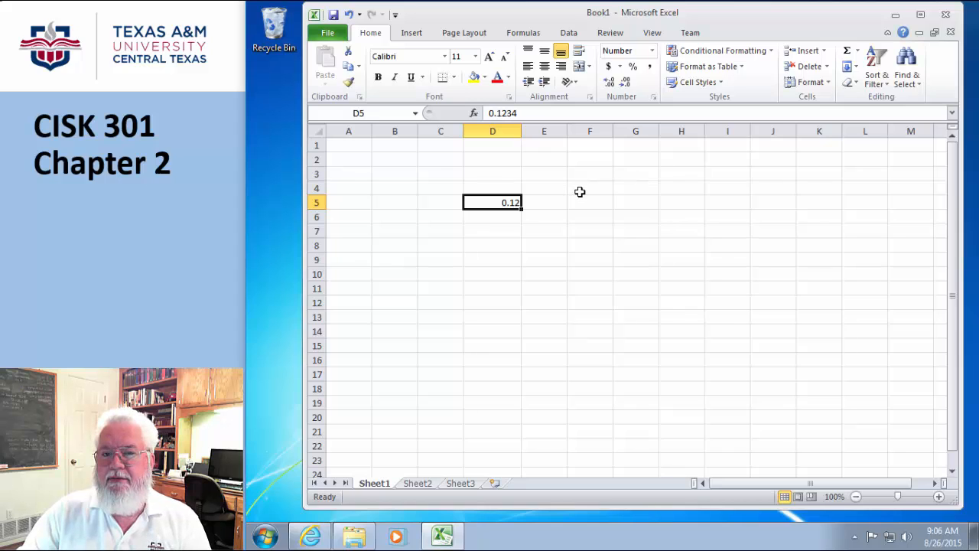
# Enter 12.34 in cell D6 and -2.02 in cell D7
pyautogui.click(500, 215)
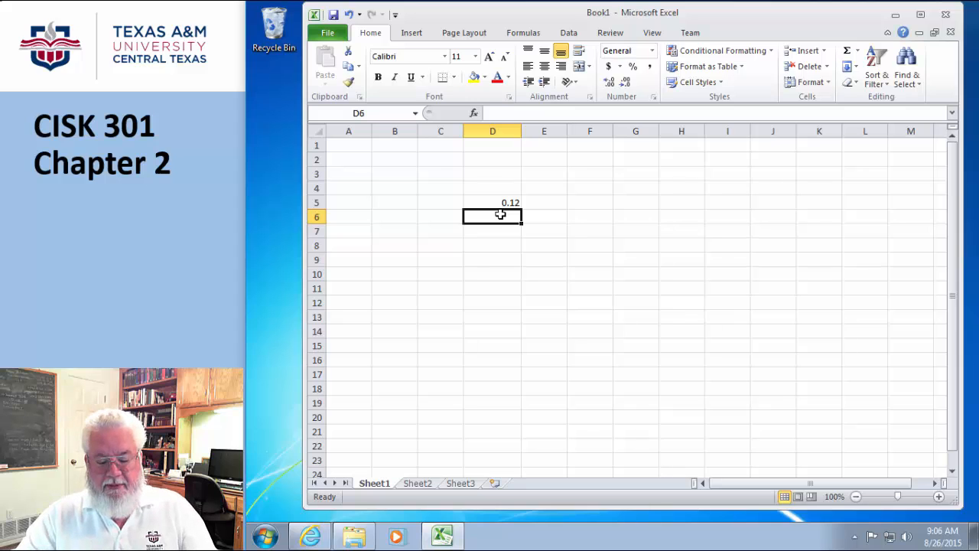
pyautogui.write('12.34')
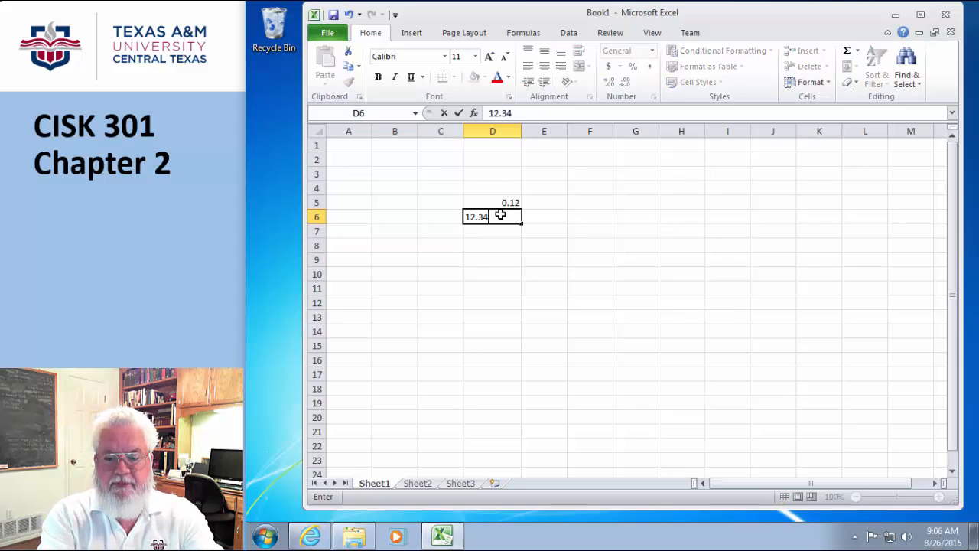
pyautogui.press('Return')
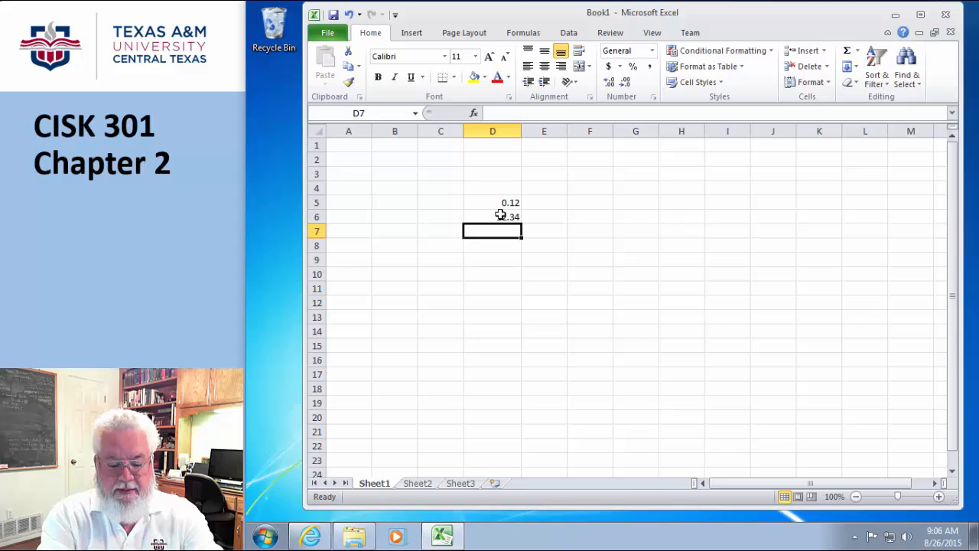
pyautogui.write('-2')
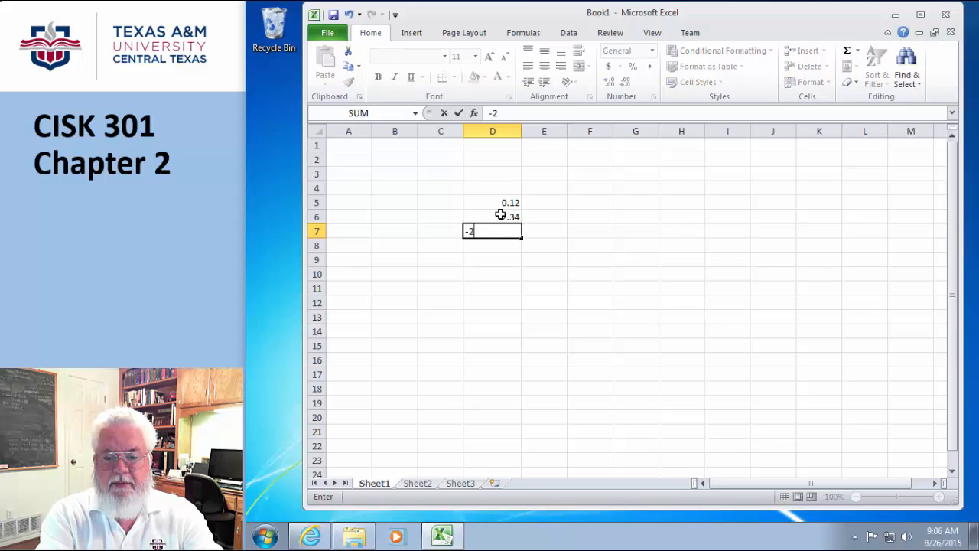
pyautogui.write('.02')
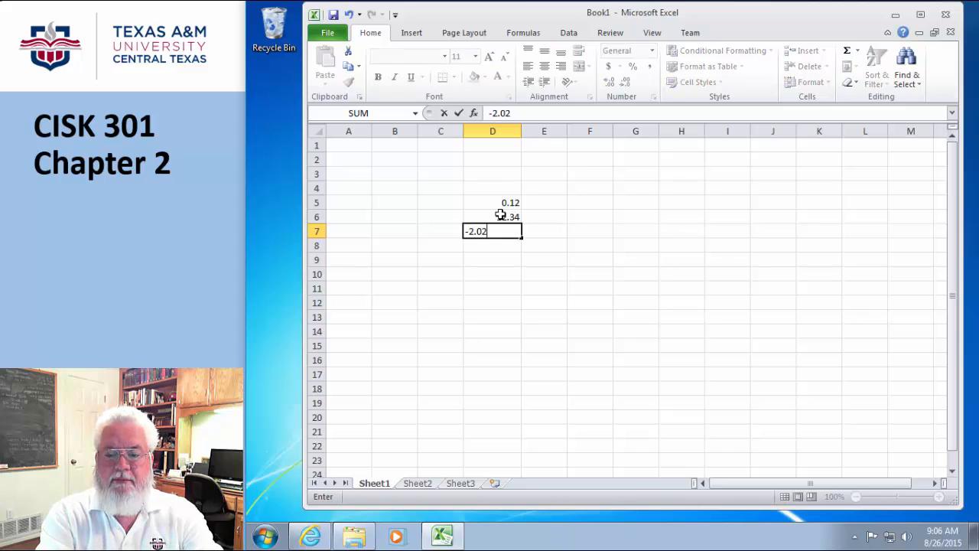
pyautogui.press('Return')
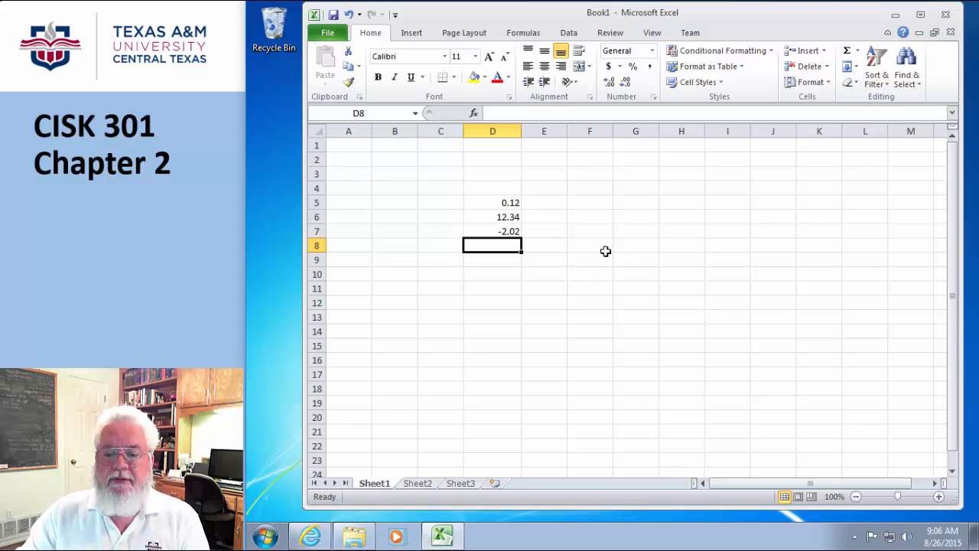
# Apply the Accounting number format to cells D5 through D7
pyautogui.moveTo(515, 203); pyautogui.dragTo(511, 234)
pyautogui.click(494, 188)
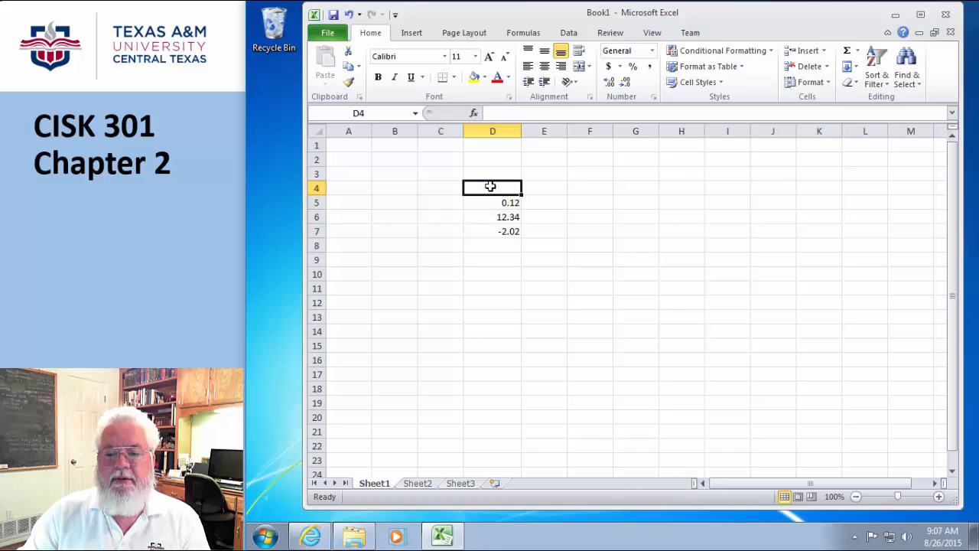
pyautogui.moveTo(474, 198); pyautogui.dragTo(496, 231)
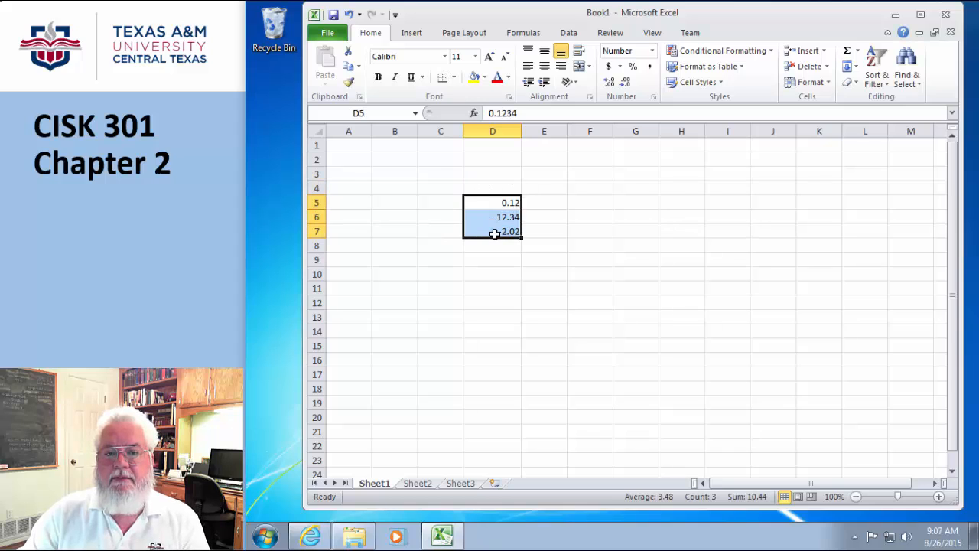
pyautogui.click(652, 50)
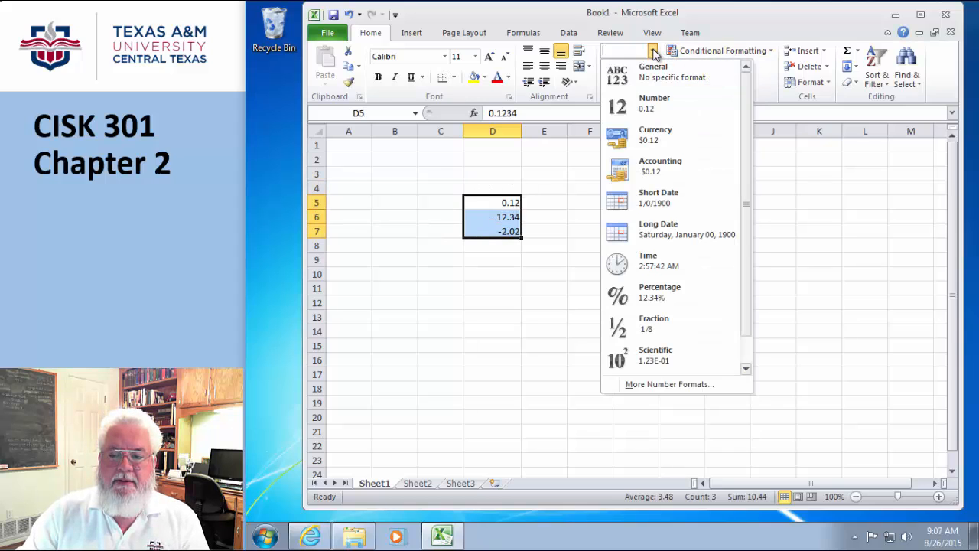
pyautogui.click(618, 170)
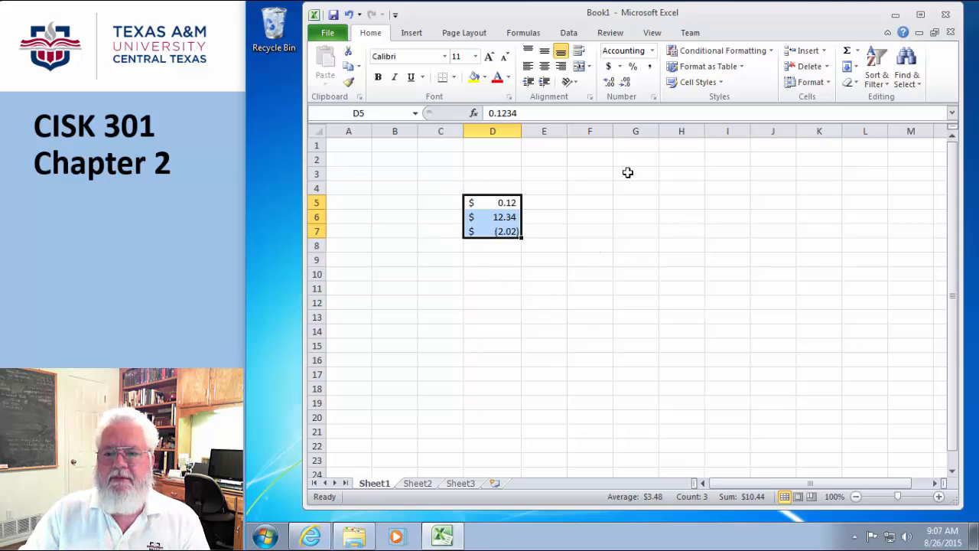
# Try the Currency format on cells D5 through D7 and return them to the Accounting format
pyautogui.click(652, 50)
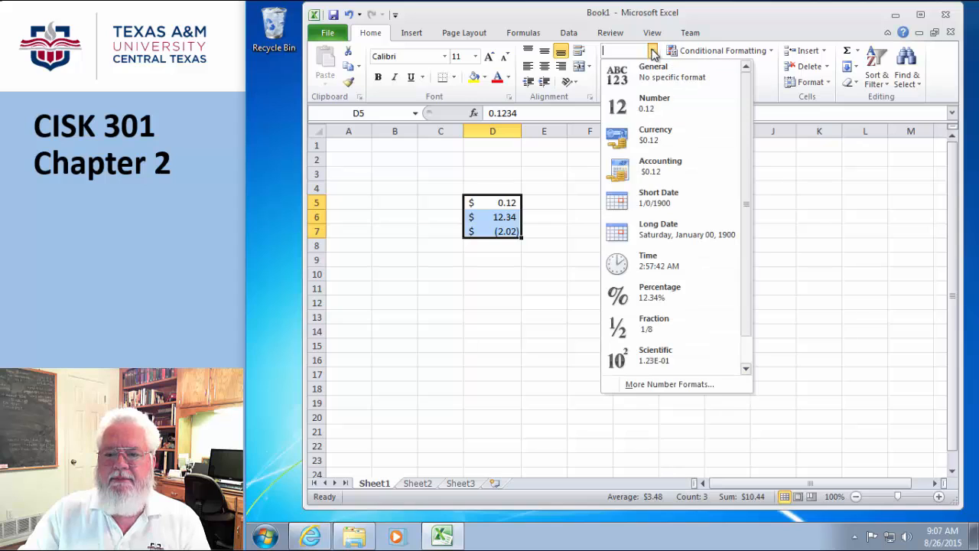
pyautogui.click(620, 143)
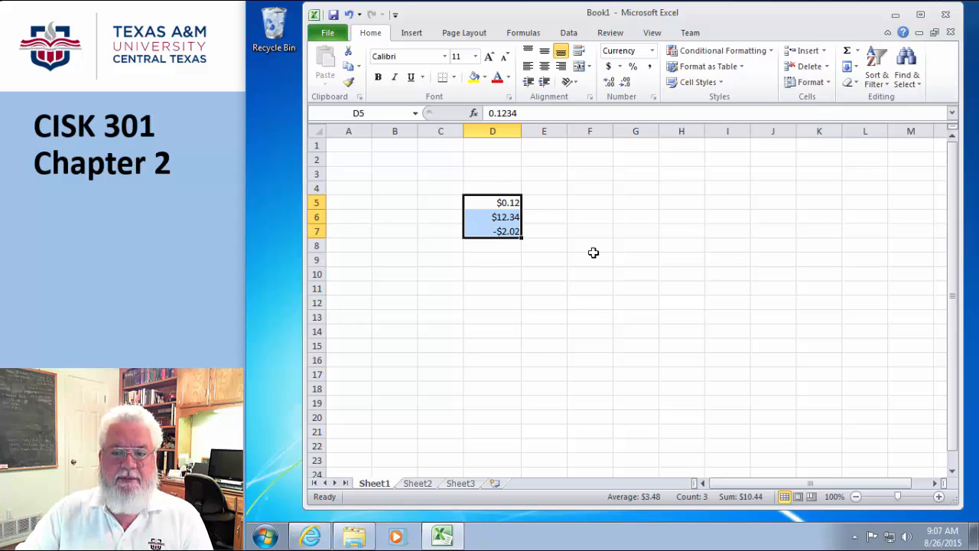
pyautogui.click(652, 51)
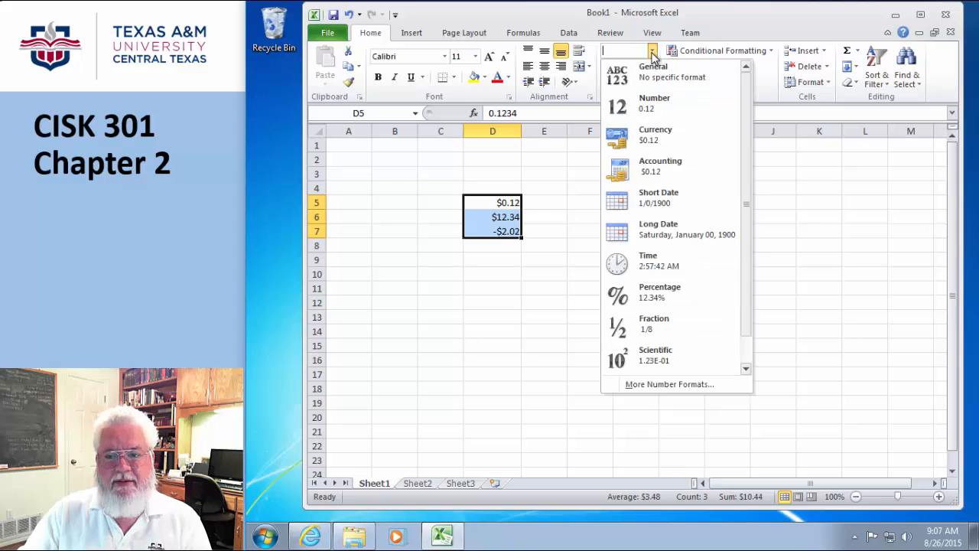
pyautogui.click(627, 176)
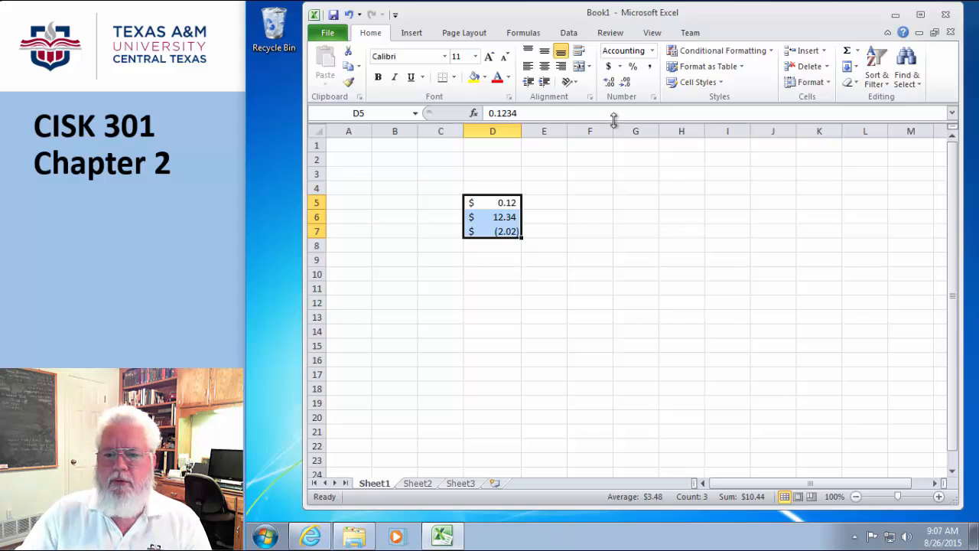
# Set the font color of cells D5 through D7 to standard red in the cell formatting options
pyautogui.click(651, 51)
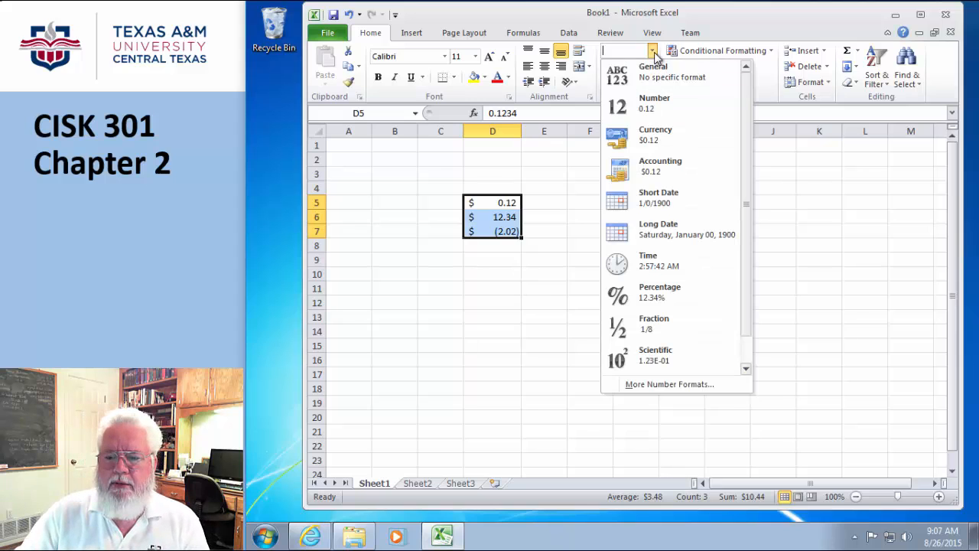
pyautogui.click(658, 386)
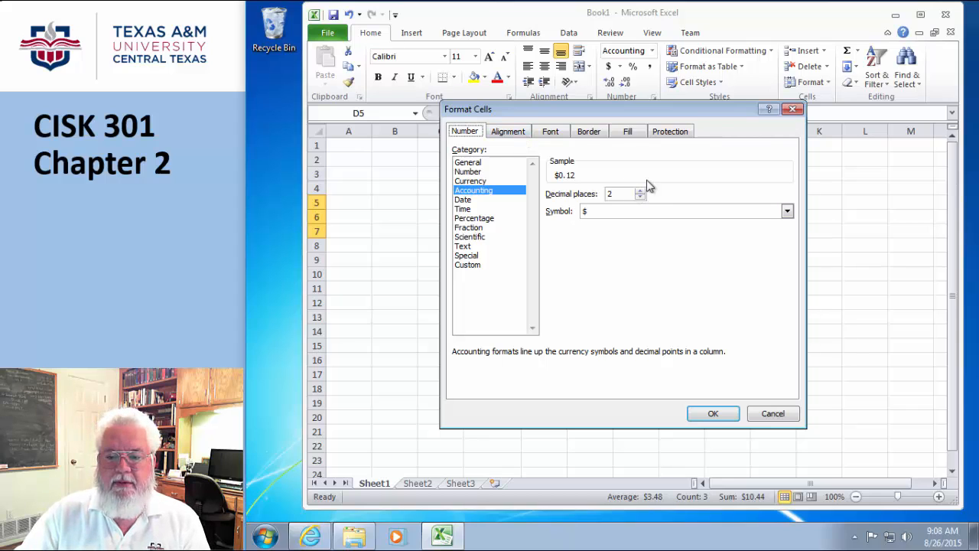
pyautogui.click(546, 135)
pyautogui.click(709, 250)
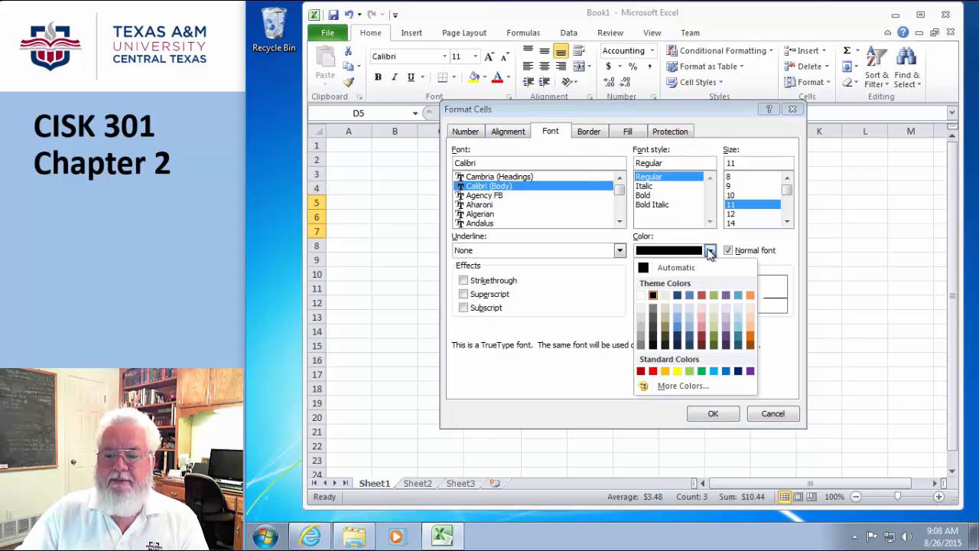
pyautogui.click(653, 371)
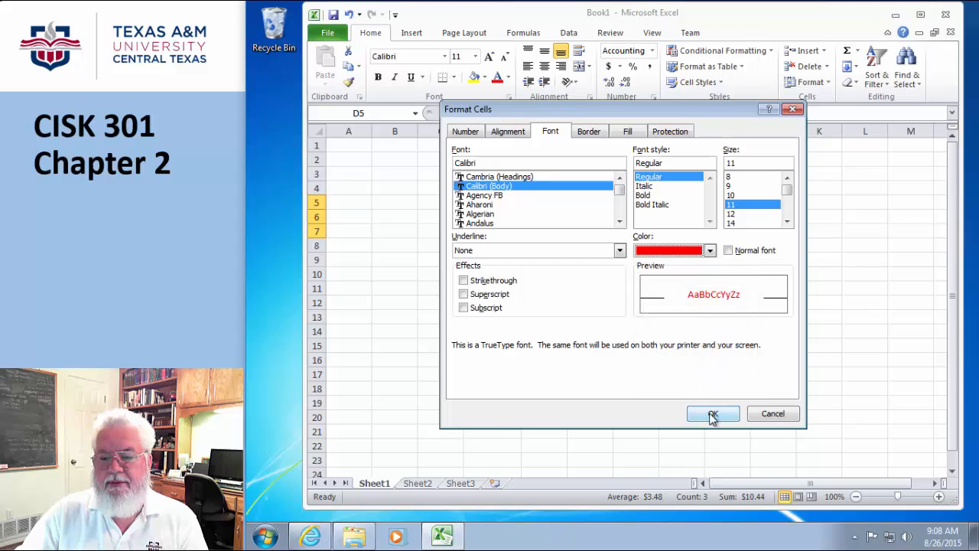
pyautogui.click(711, 413)
pyautogui.click(627, 347)
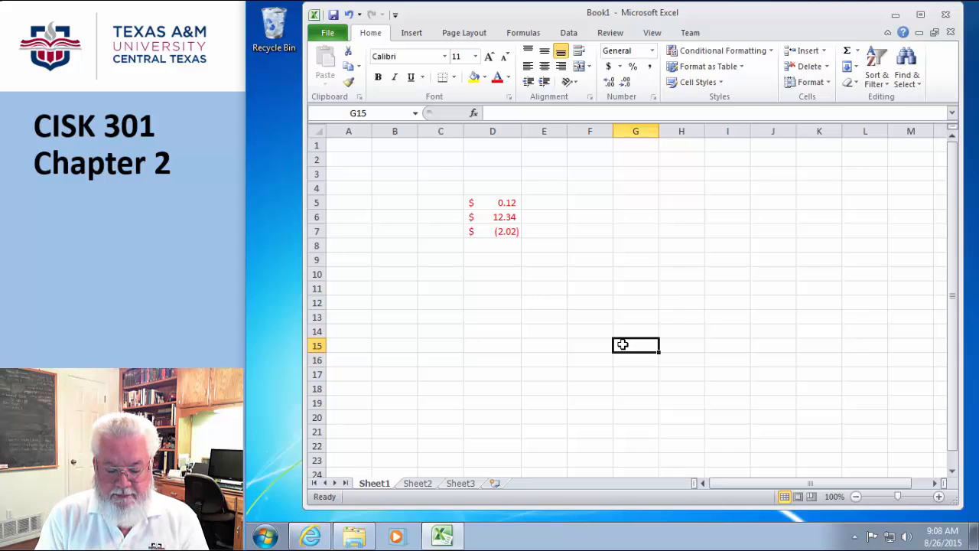
# Enter the dates 1/3/2015 in cell F5 and 11/20/2015 in cell F6
pyautogui.click(585, 199)
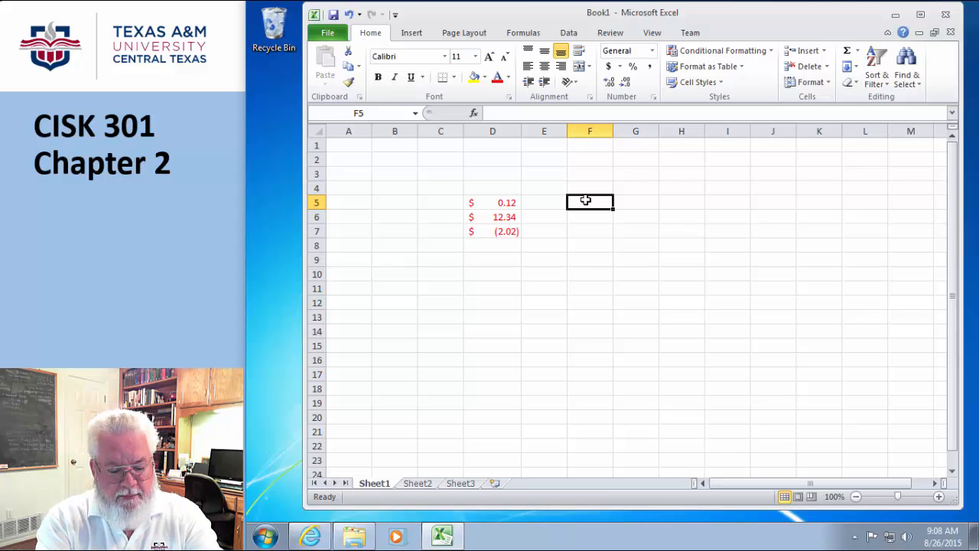
pyautogui.write('1/')
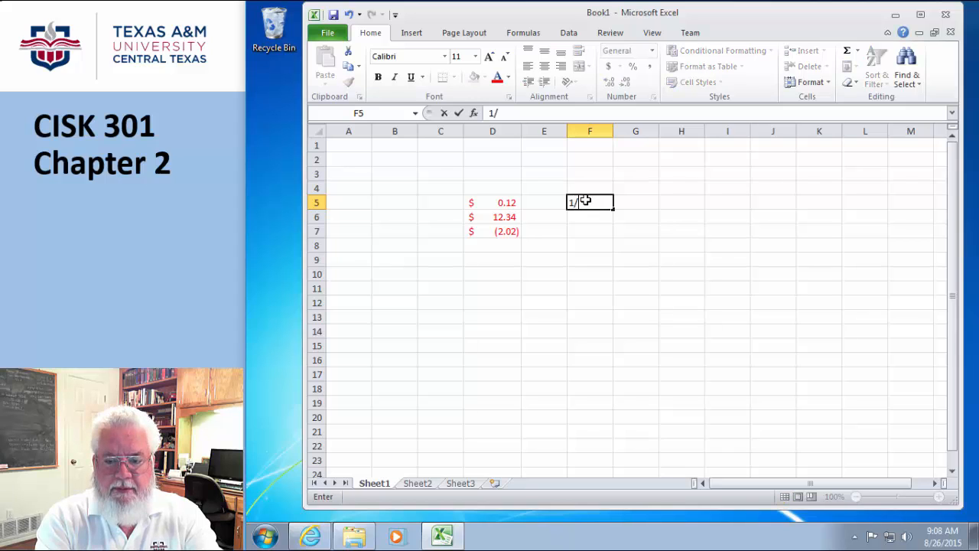
pyautogui.write('3/2015')
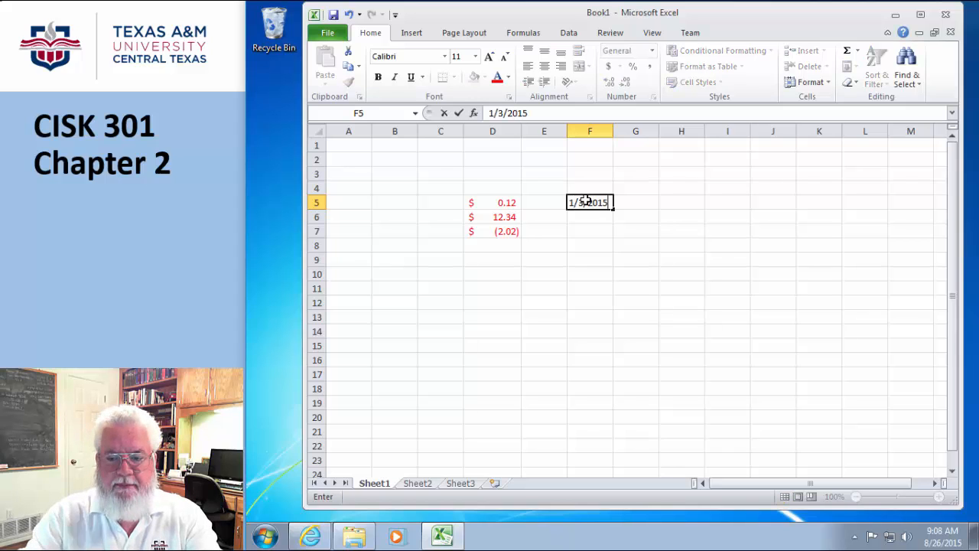
pyautogui.click(584, 218)
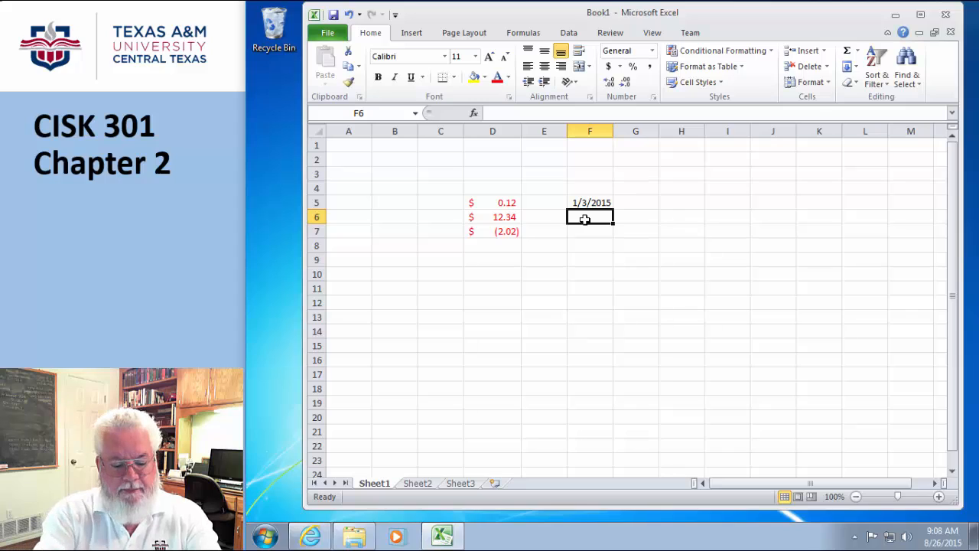
pyautogui.write('11/')
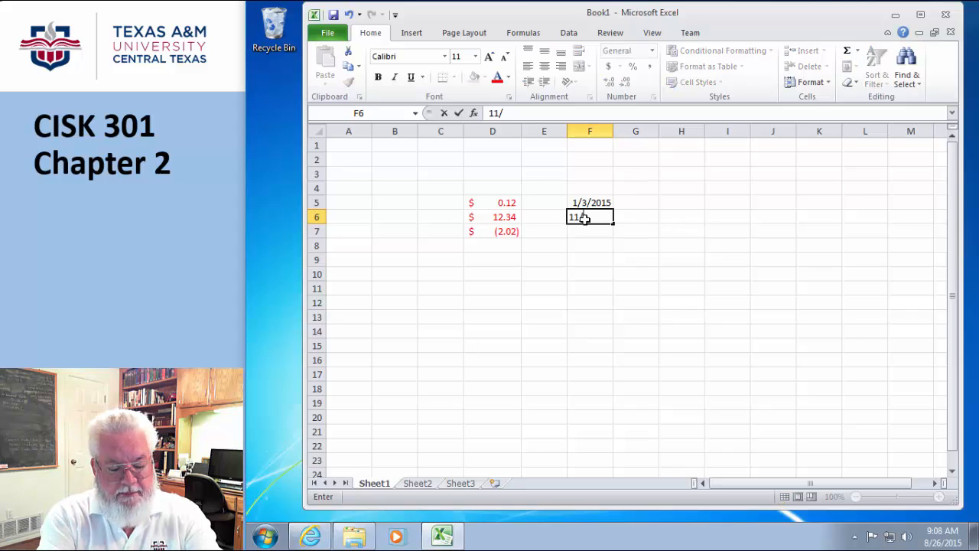
pyautogui.write('2')
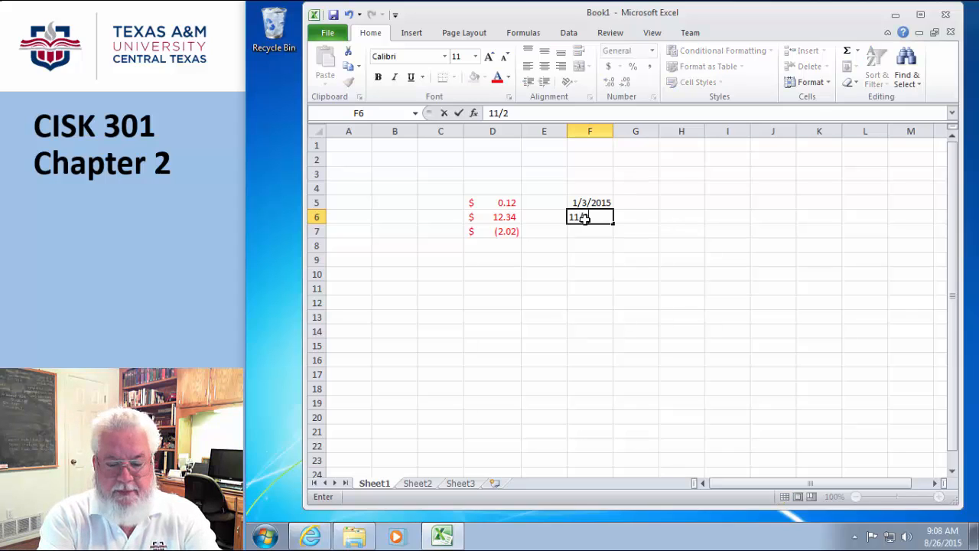
pyautogui.write('0/2015')
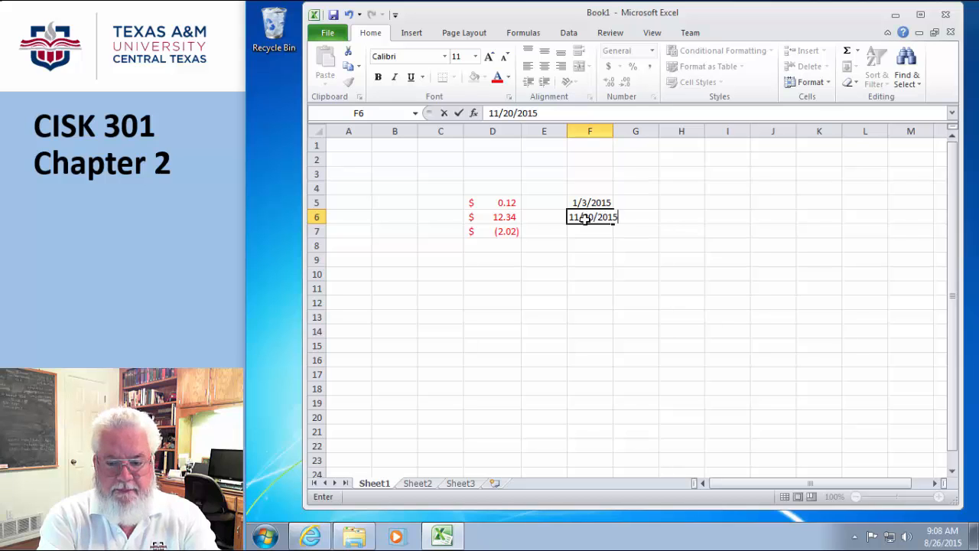
pyautogui.press('Return')
pyautogui.click(616, 283)
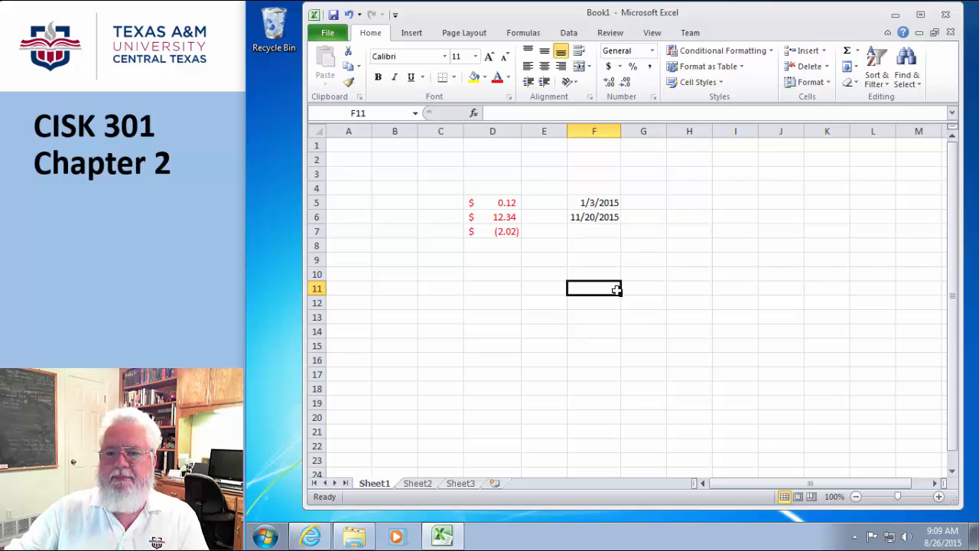
# Apply the Short Date format to the dates in cells F5 and F6
pyautogui.click(590, 202)
pyautogui.moveTo(590, 202); pyautogui.dragTo(593, 217)
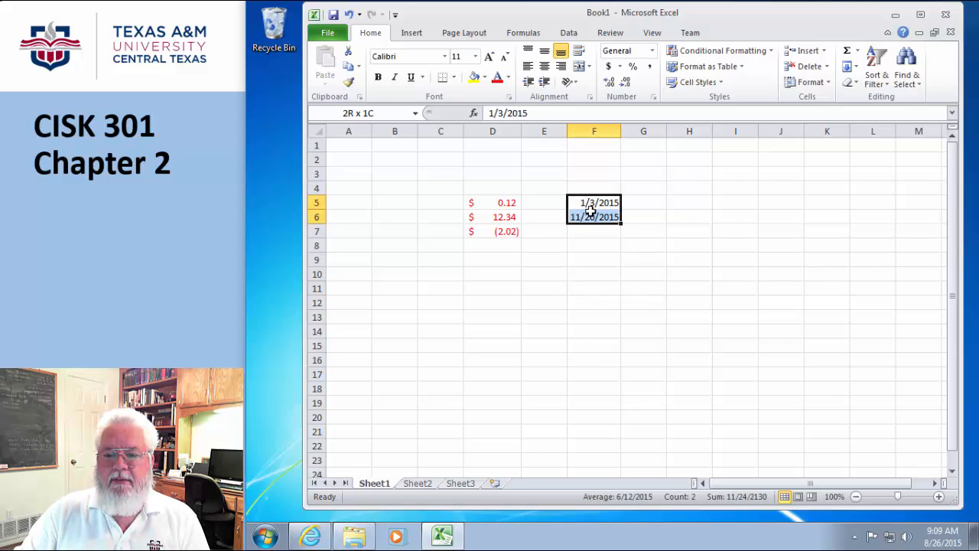
pyautogui.click(652, 51)
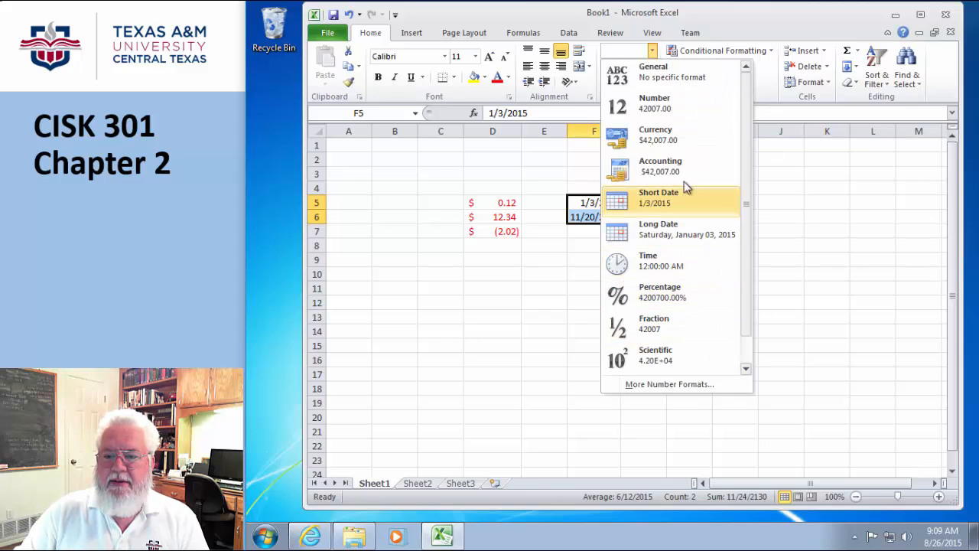
pyautogui.click(658, 201)
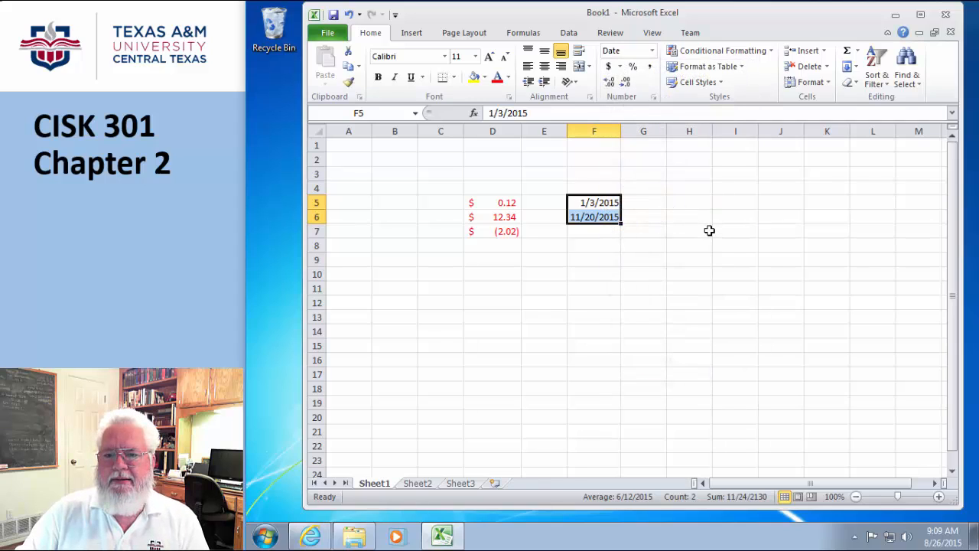
# Review the available date format types for cells F5 and F6 in the cell formatting options
pyautogui.click(654, 51)
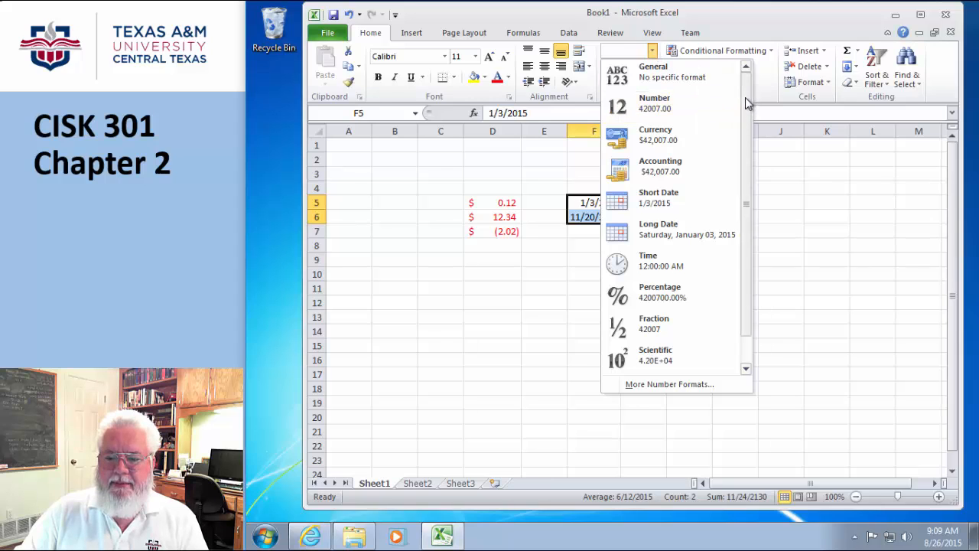
pyautogui.moveTo(745, 97); pyautogui.dragTo(750, 202)
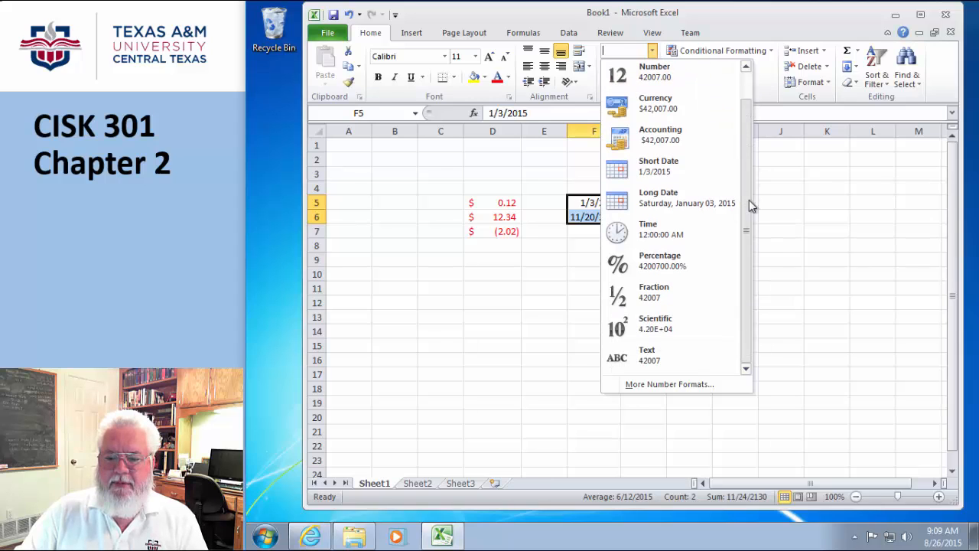
pyautogui.click(665, 388)
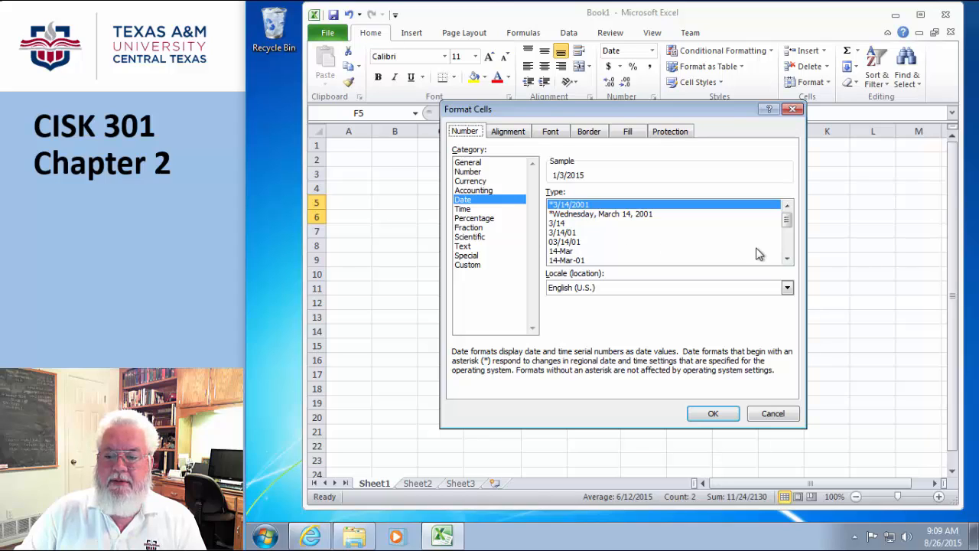
pyautogui.click(788, 259)
pyautogui.click(787, 260)
pyautogui.click(787, 260)
pyautogui.click(787, 260)
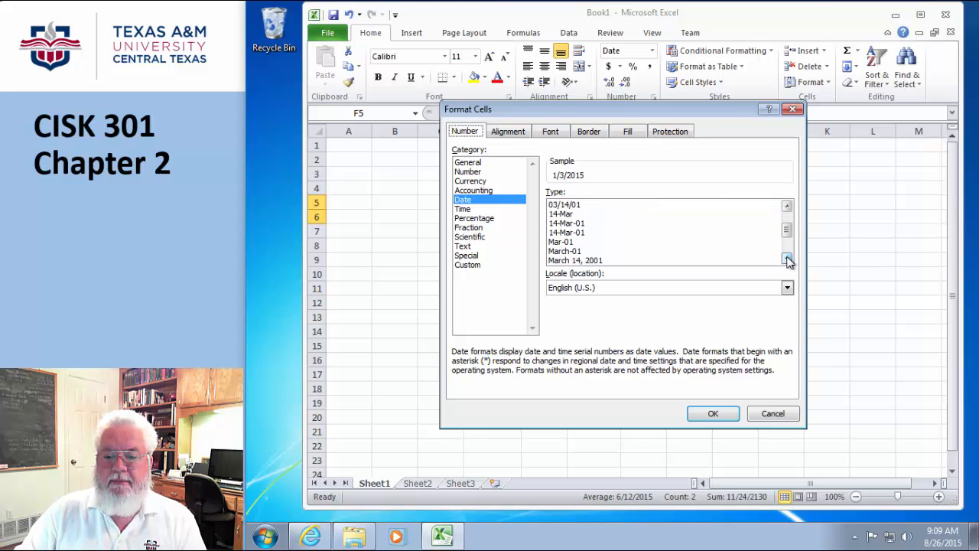
pyautogui.click(787, 260)
pyautogui.click(787, 259)
pyautogui.click(787, 259)
pyautogui.click(787, 260)
pyautogui.click(787, 259)
pyautogui.click(788, 260)
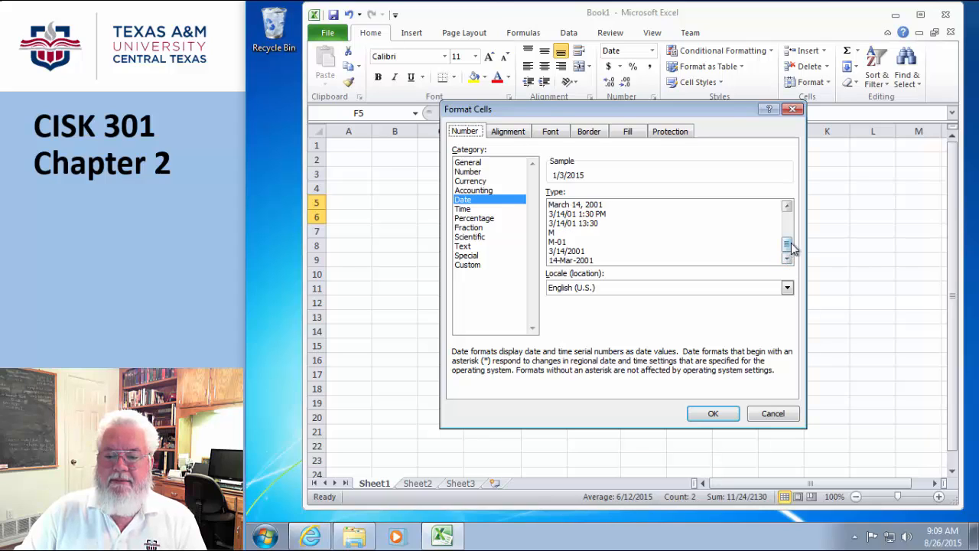
pyautogui.moveTo(788, 245); pyautogui.dragTo(788, 220)
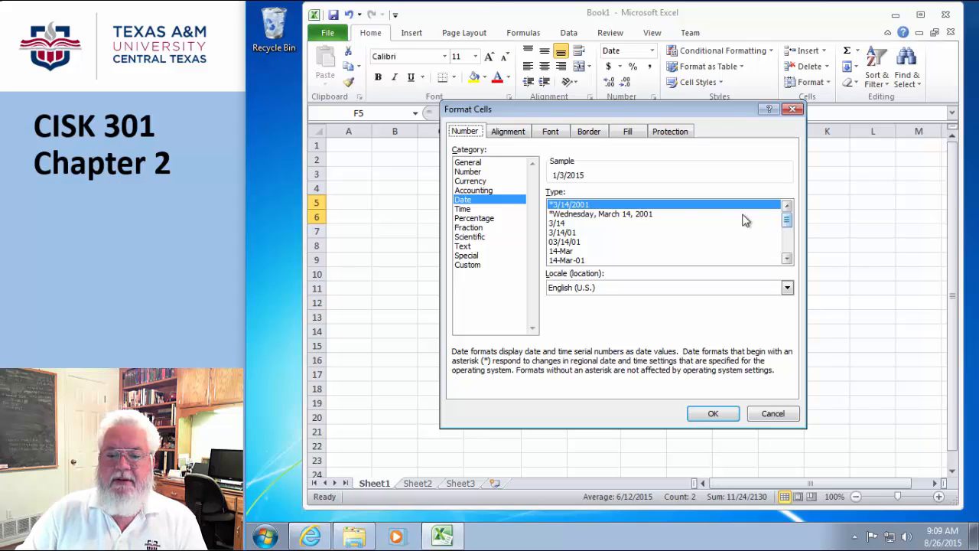
# Apply a custom date format of mm/dd/yyyy to cells F5 and F6, based on the m/d/yyyy code
pyautogui.click(465, 256)
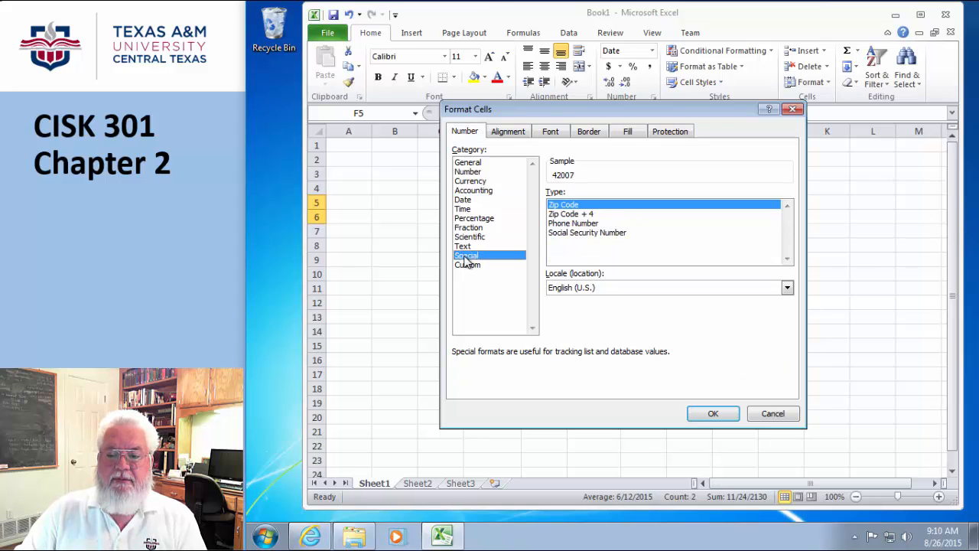
pyautogui.click(466, 266)
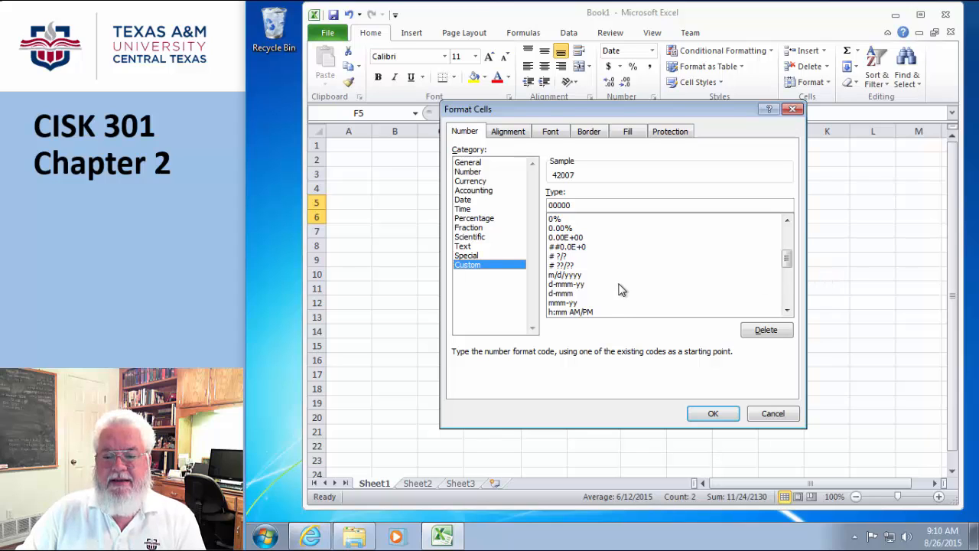
pyautogui.click(561, 275)
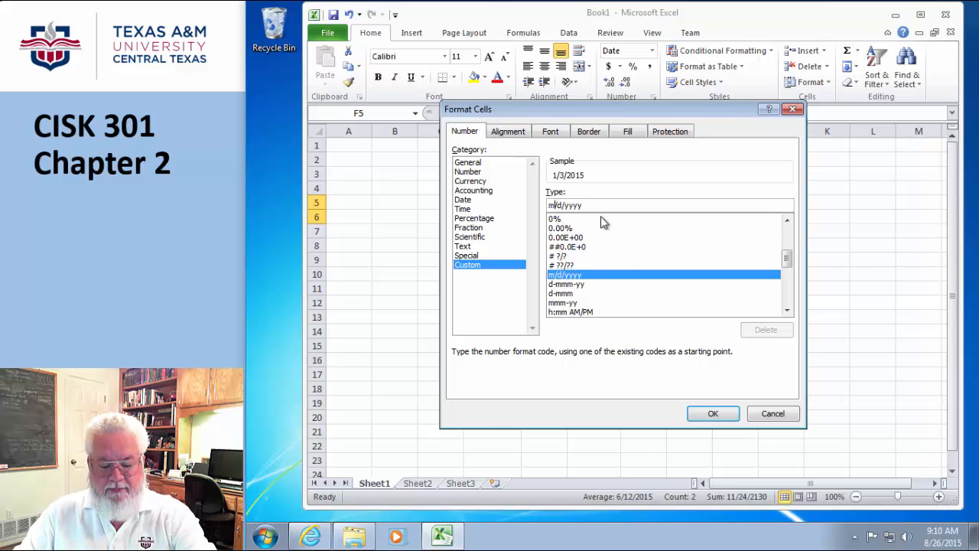
pyautogui.write('M')
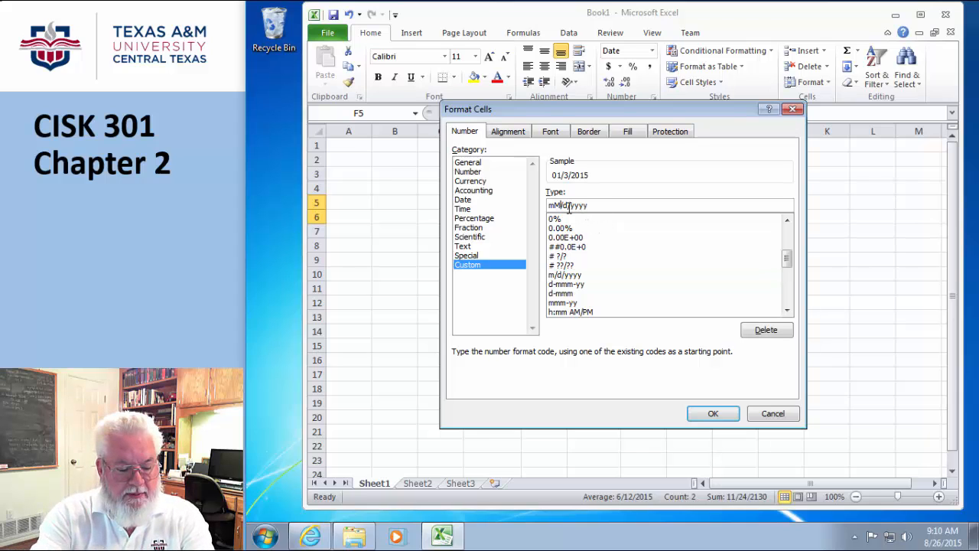
pyautogui.press('BackSpace')
pyautogui.write('m/')
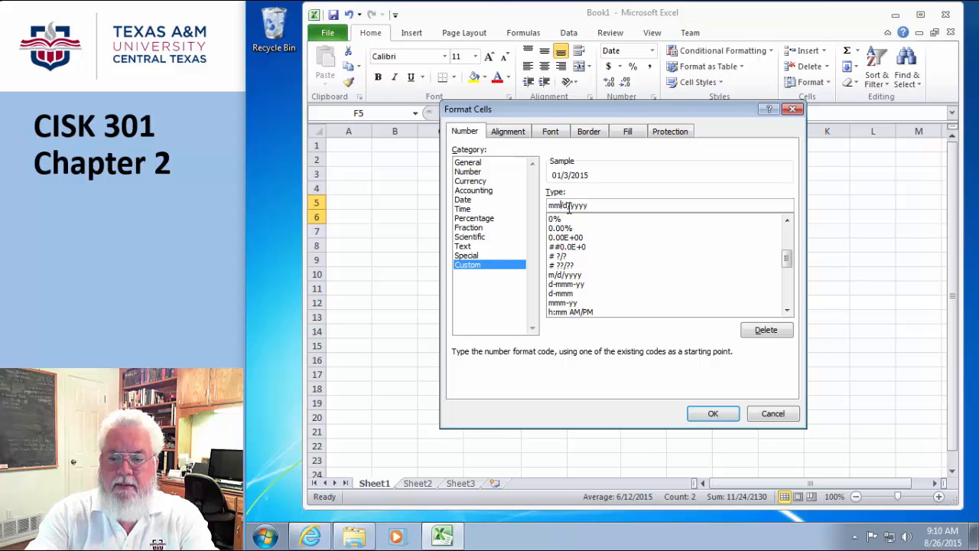
pyautogui.write('d')
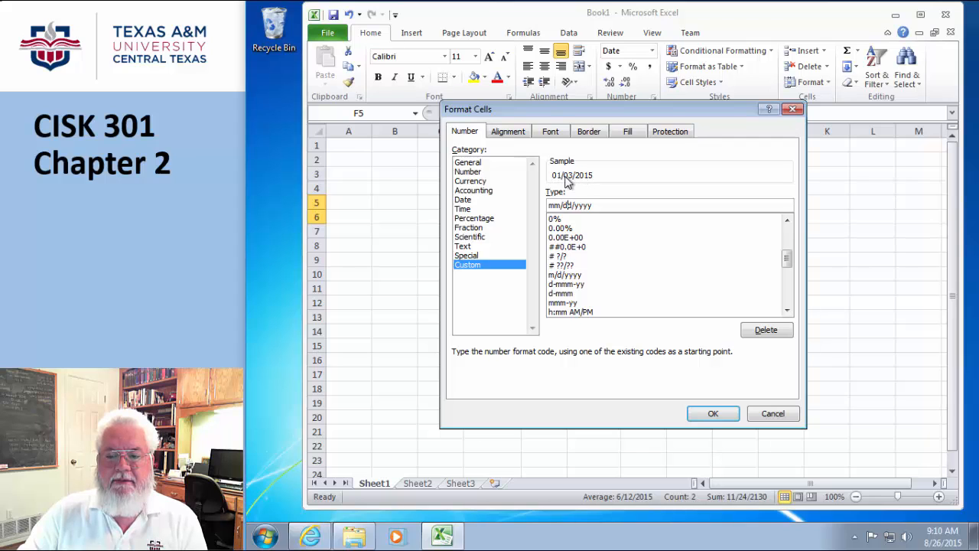
pyautogui.click(710, 413)
pyautogui.click(589, 326)
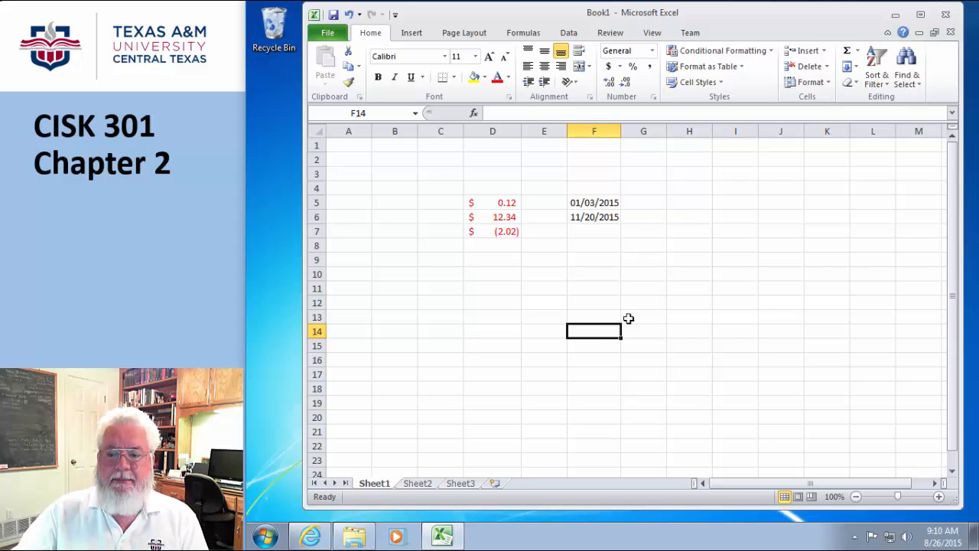
# Enter the values .23 in cell H5 and .45 in cell H6
pyautogui.click(678, 202)
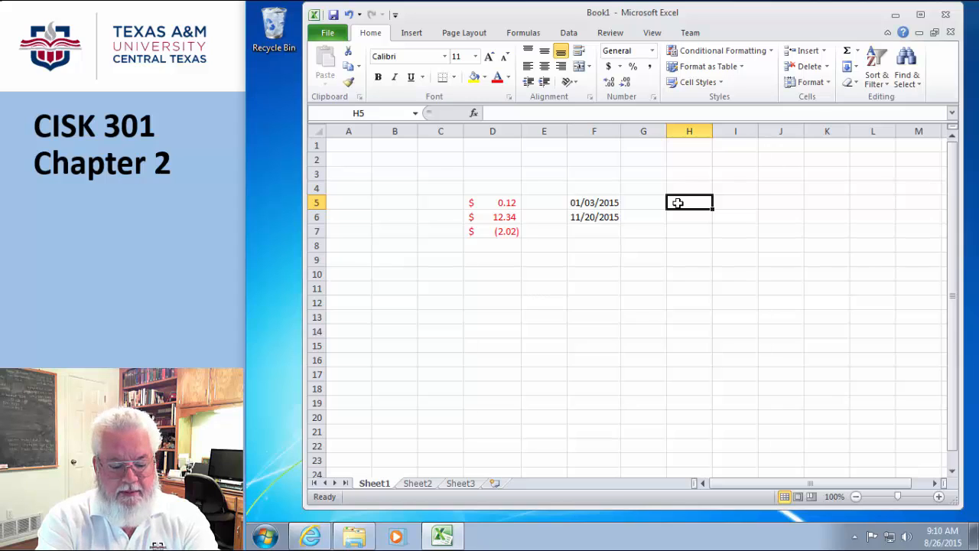
pyautogui.write('.23')
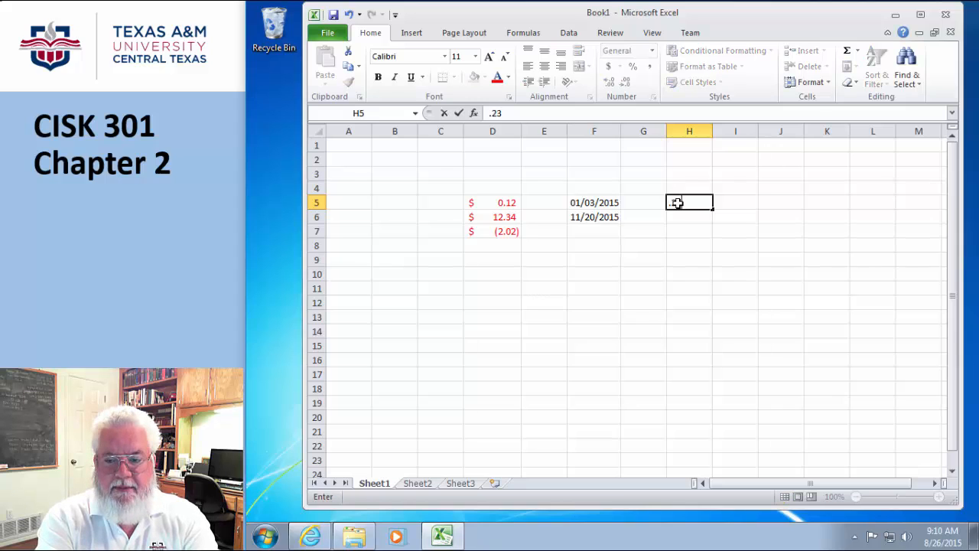
pyautogui.press('Return')
pyautogui.write('.45')
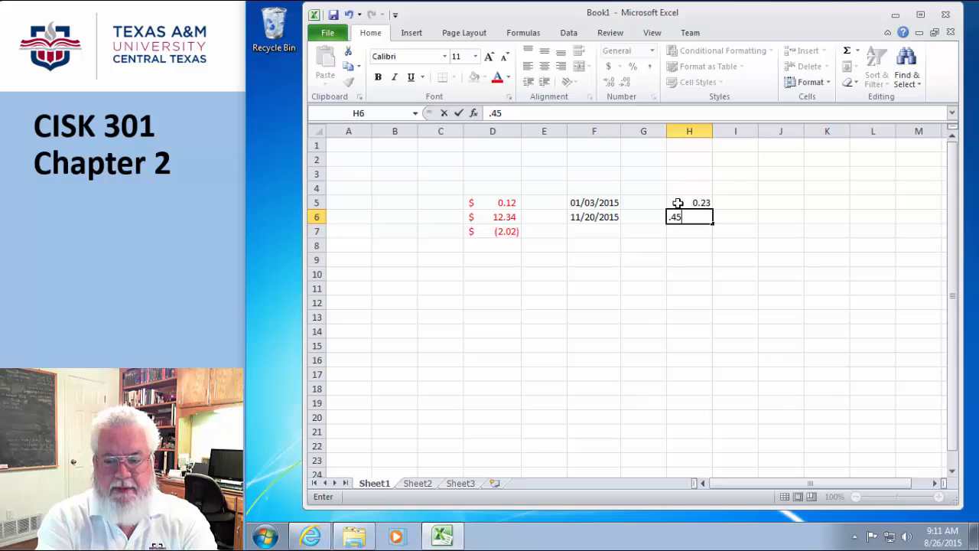
pyautogui.press('Return')
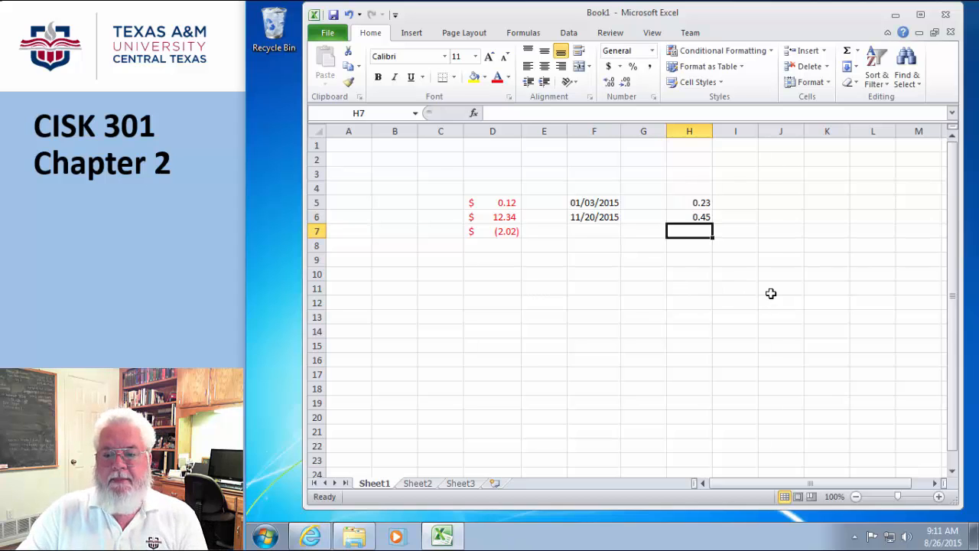
# Apply the Time format to cells H5 and H6
pyautogui.moveTo(694, 203); pyautogui.dragTo(690, 217)
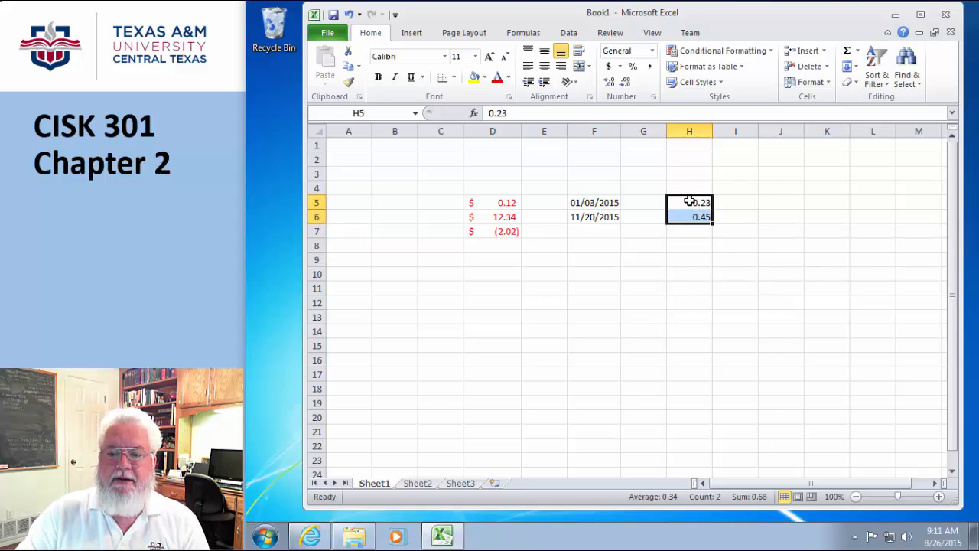
pyautogui.click(653, 52)
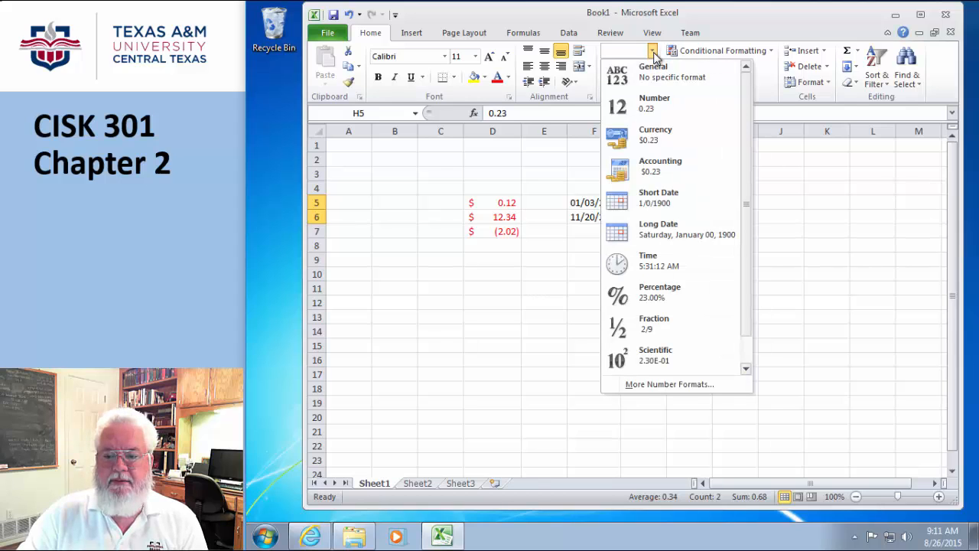
pyautogui.click(618, 264)
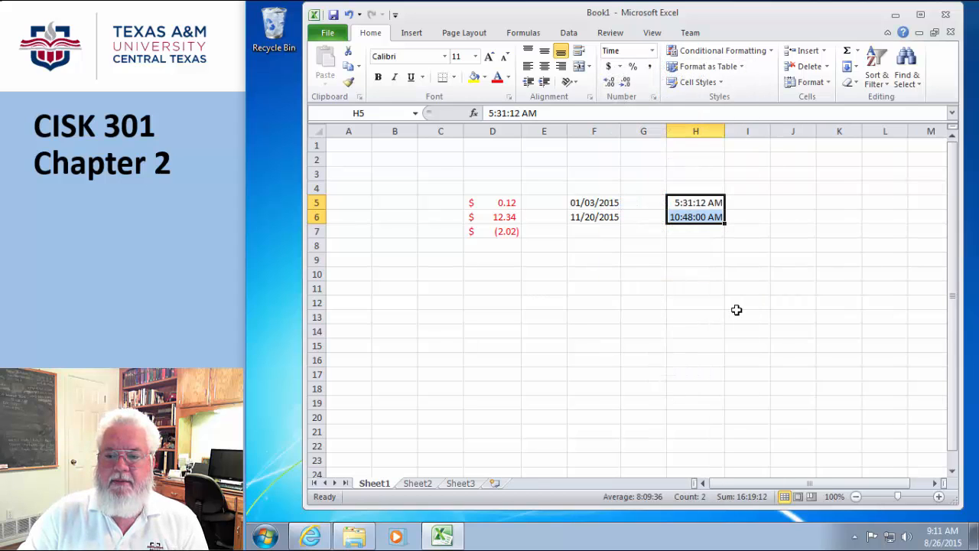
pyautogui.click(736, 310)
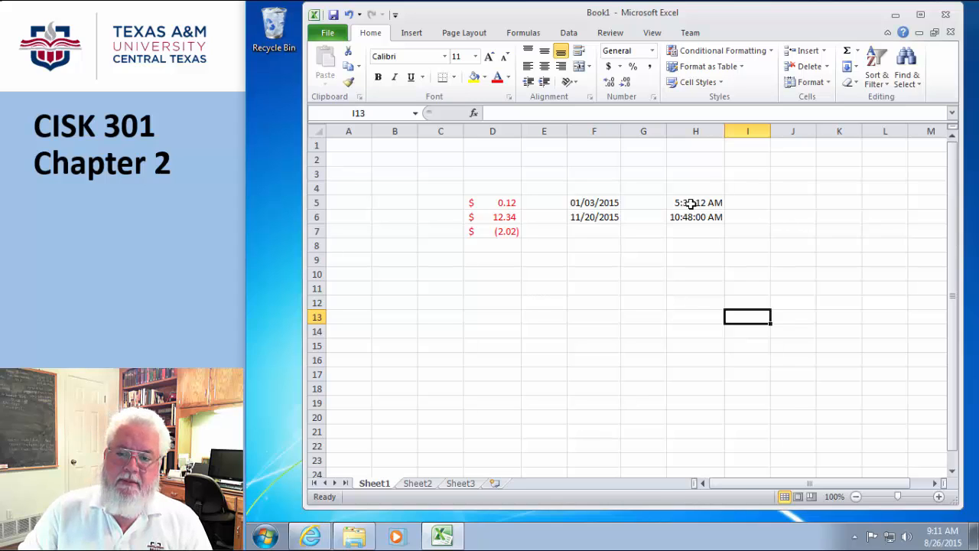
# Change the time format type of cells H5 and H6 to 13:30 in the cell formatting options
pyautogui.moveTo(691, 203); pyautogui.dragTo(690, 217)
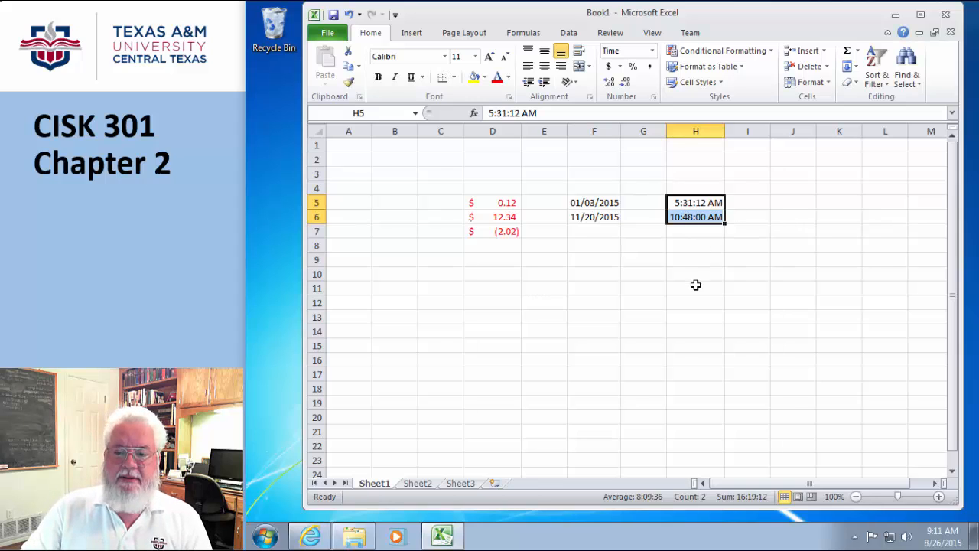
pyautogui.rightClick(701, 219)
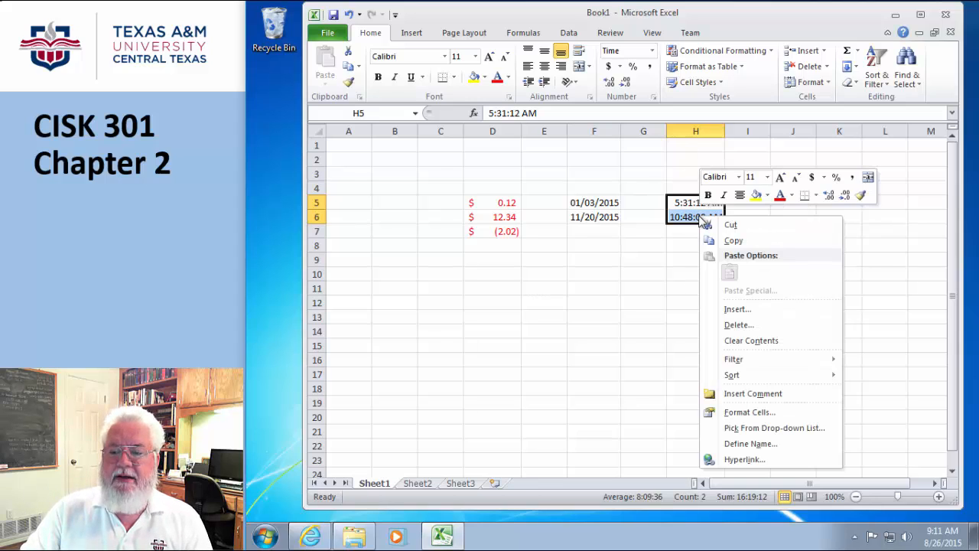
pyautogui.click(653, 51)
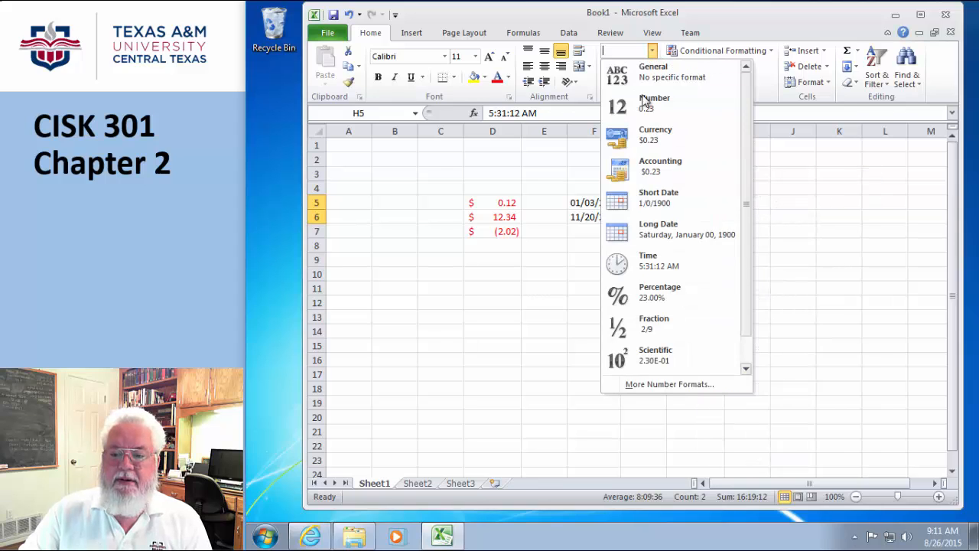
pyautogui.click(656, 385)
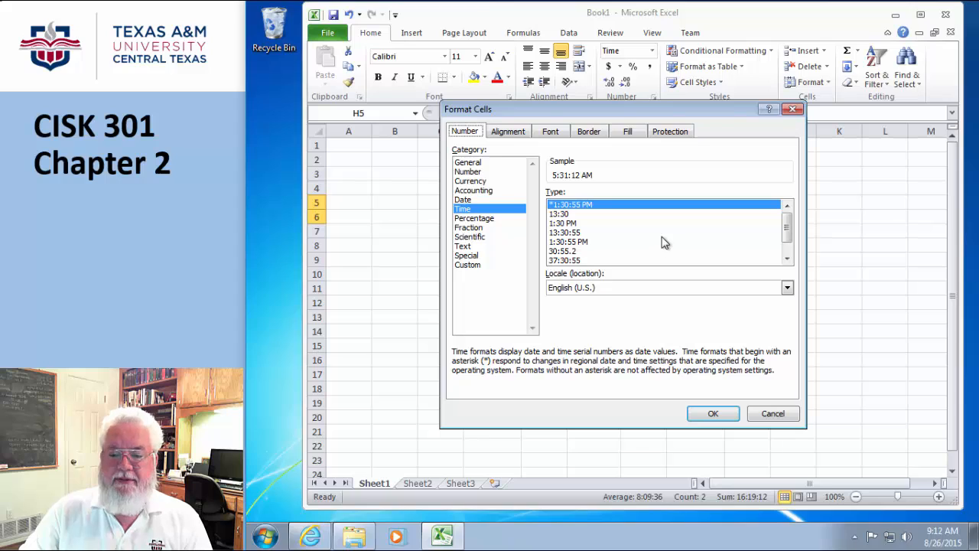
pyautogui.click(559, 214)
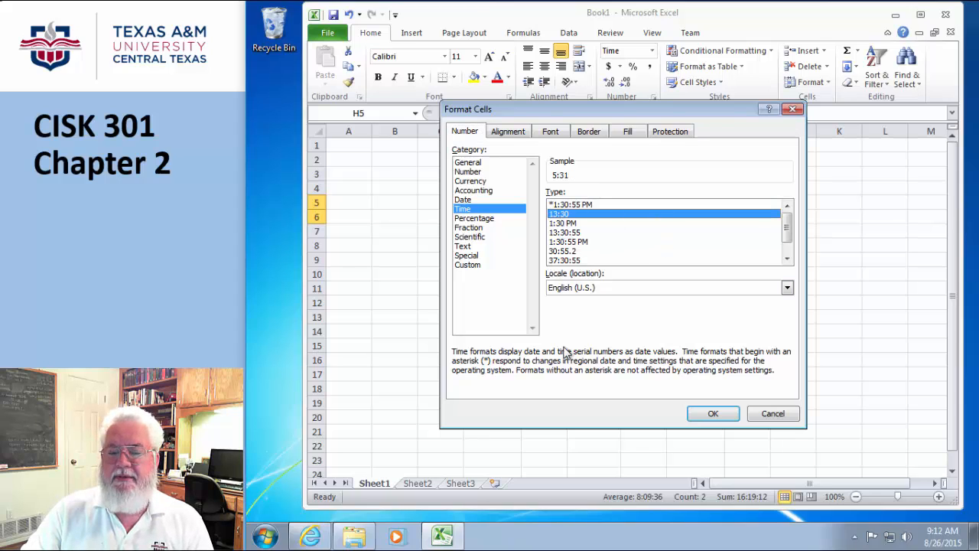
pyautogui.click(709, 416)
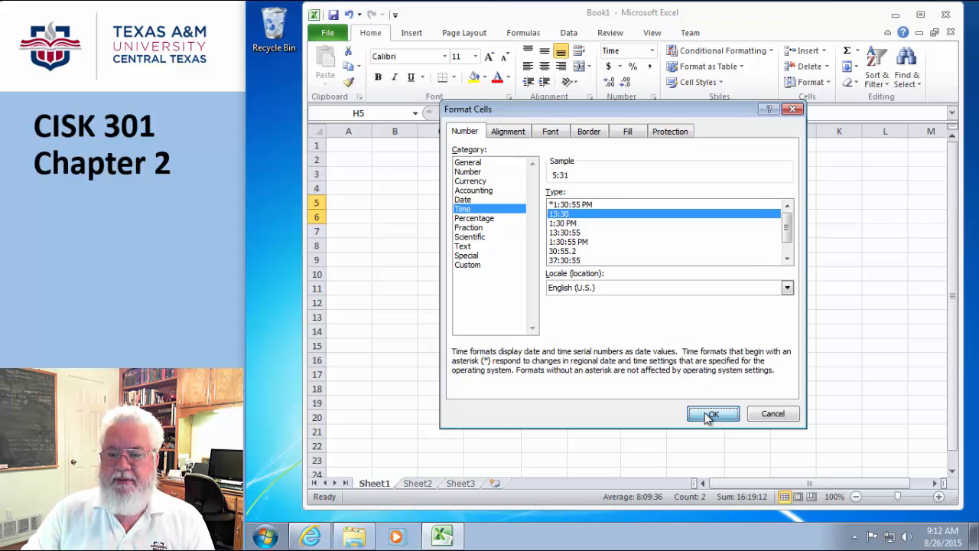
pyautogui.click(721, 343)
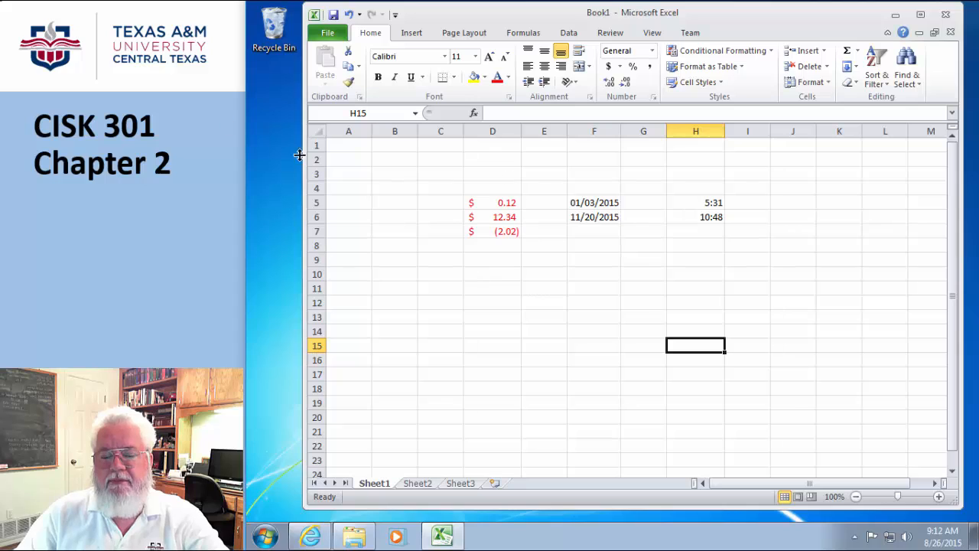
# Close Book1 without saving and open CISK 301 Course Data.xlsx from the Chapter 02 folder with its content enabled
pyautogui.click(944, 15)
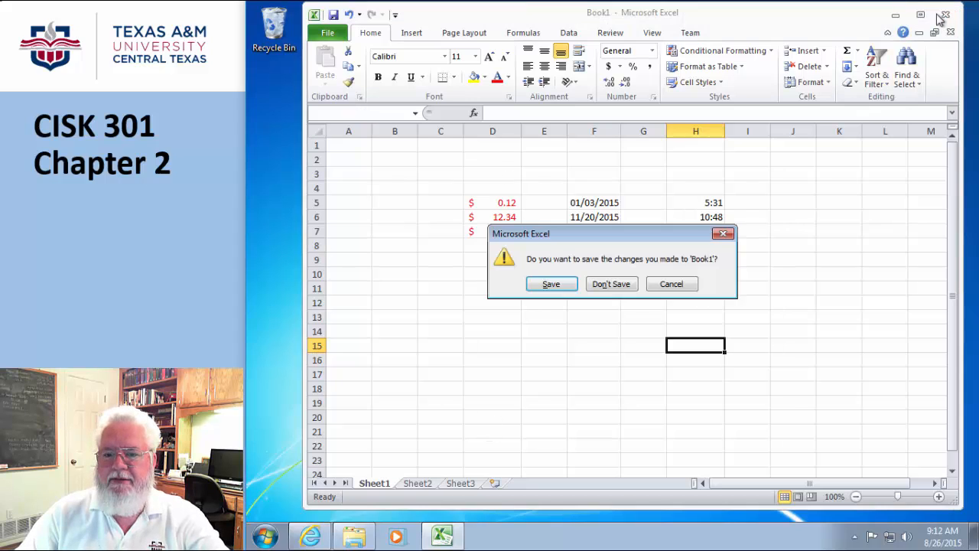
pyautogui.click(616, 284)
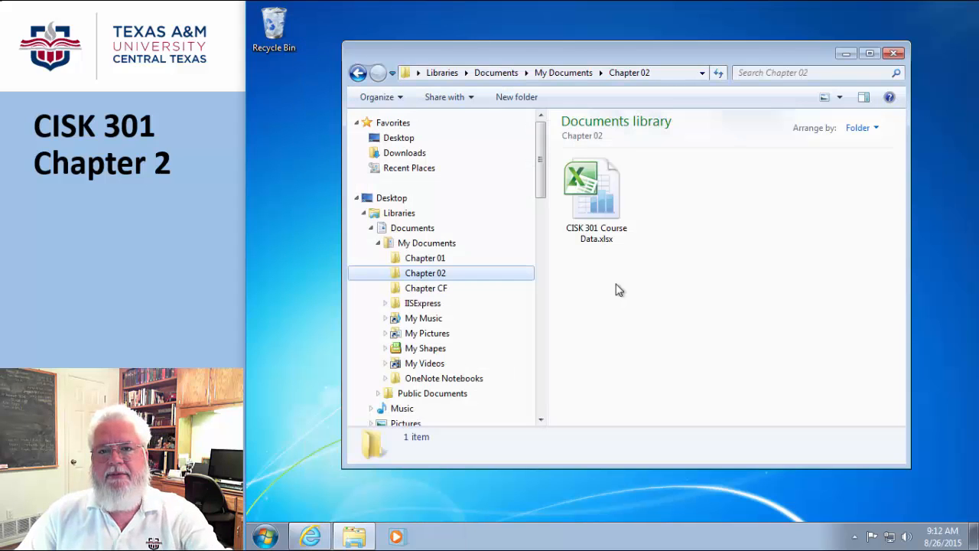
pyautogui.doubleClick(588, 187)
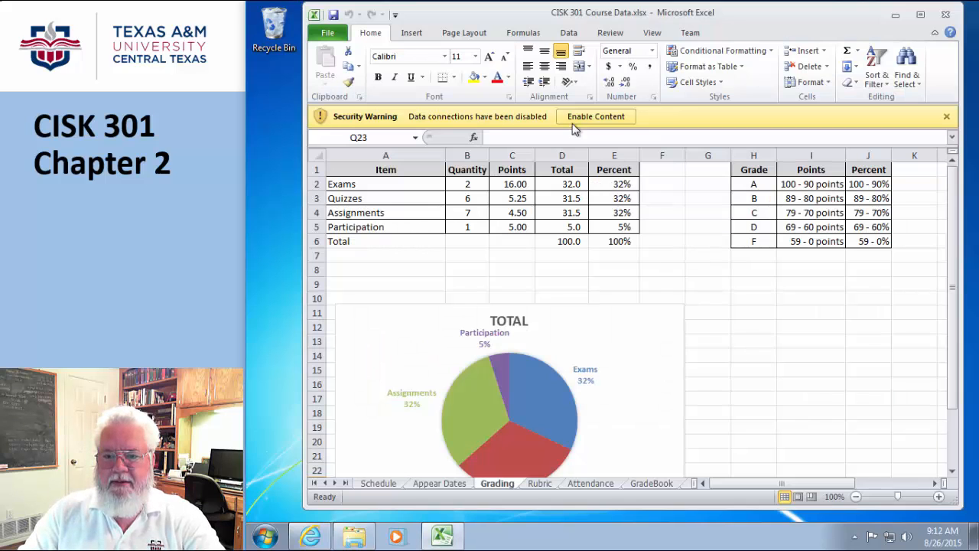
pyautogui.click(596, 116)
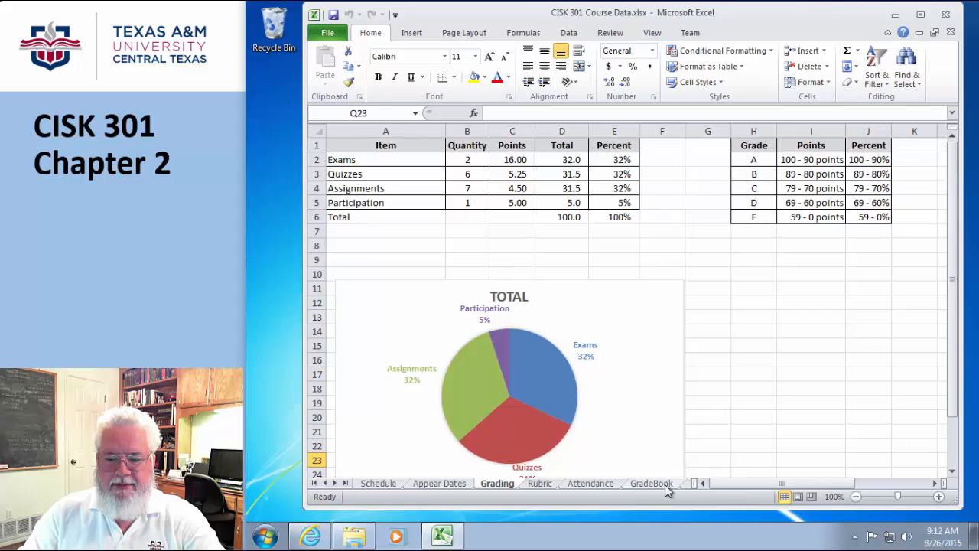
# Show the Schedule sheet and select its header cells from Week in A1 through Notes in F1
pyautogui.click(375, 483)
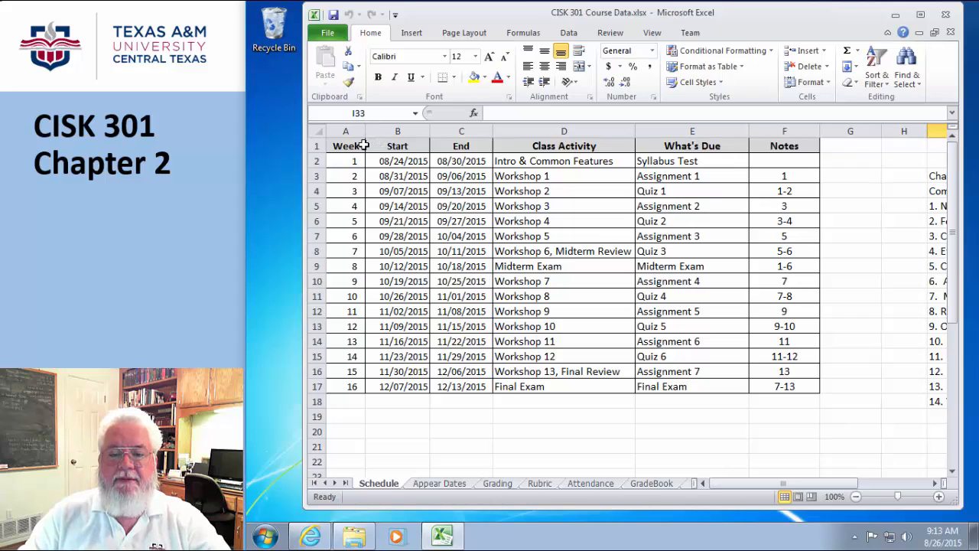
pyautogui.click(397, 145)
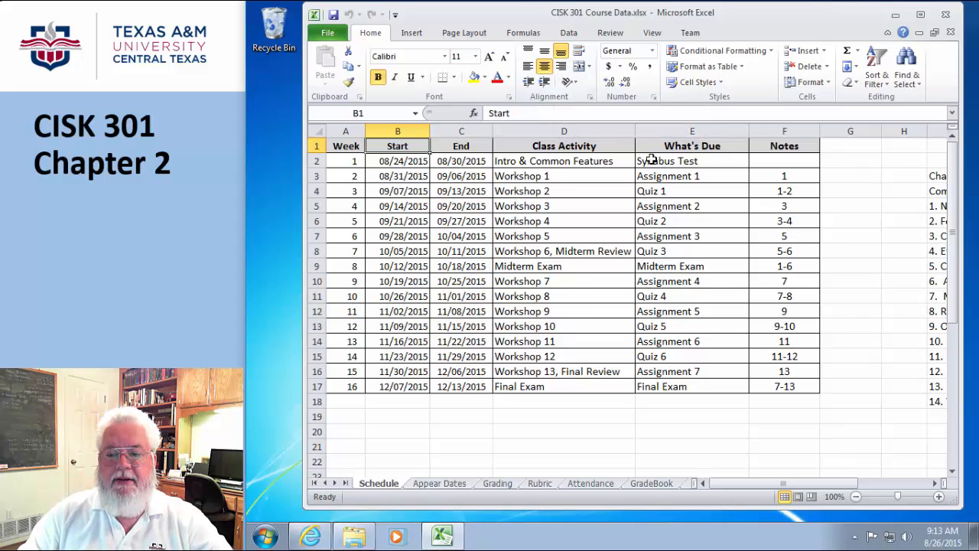
pyautogui.click(770, 146)
pyautogui.moveTo(770, 146); pyautogui.dragTo(360, 145)
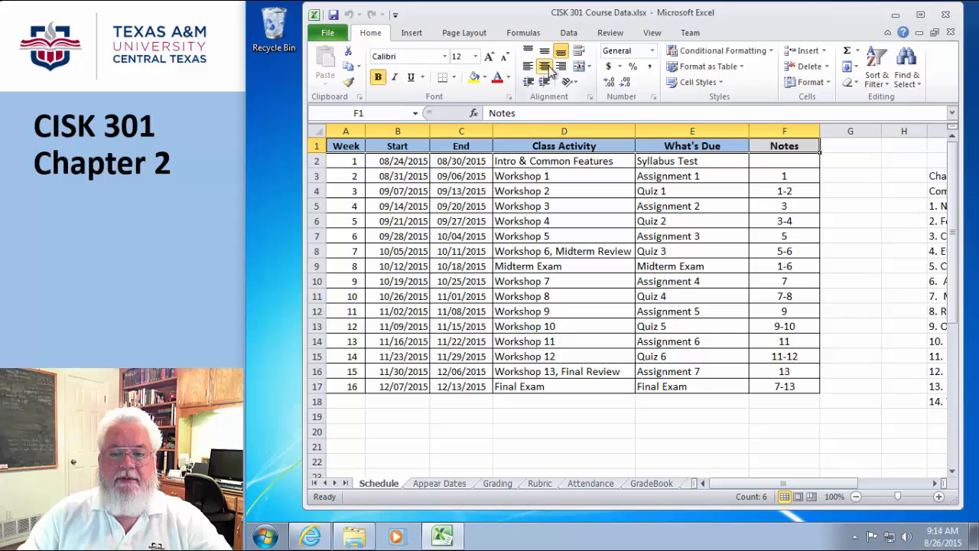
# Try right and center alignment on Quiz 1 in E4, set it to left alignment, and check the Notes entries in F3 through F16
pyautogui.click(593, 219)
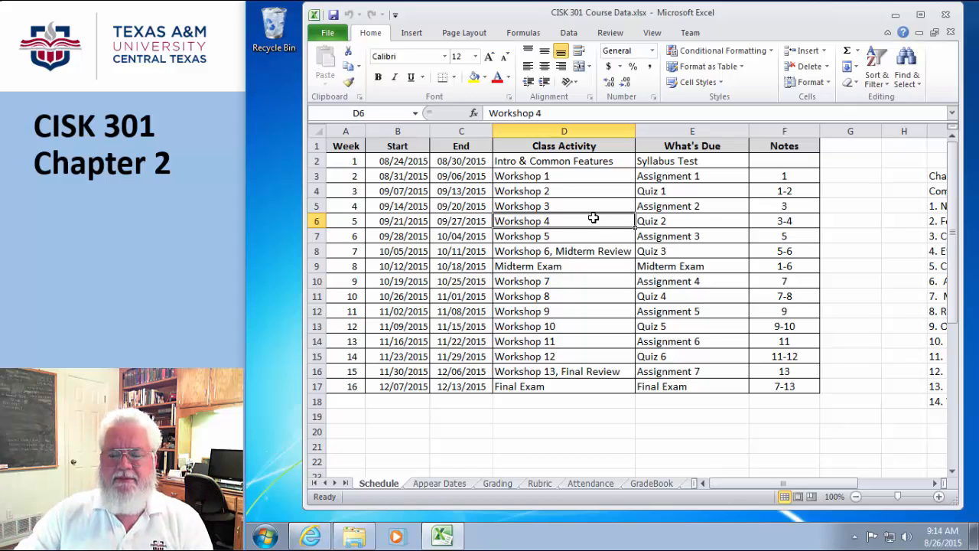
pyautogui.click(663, 190)
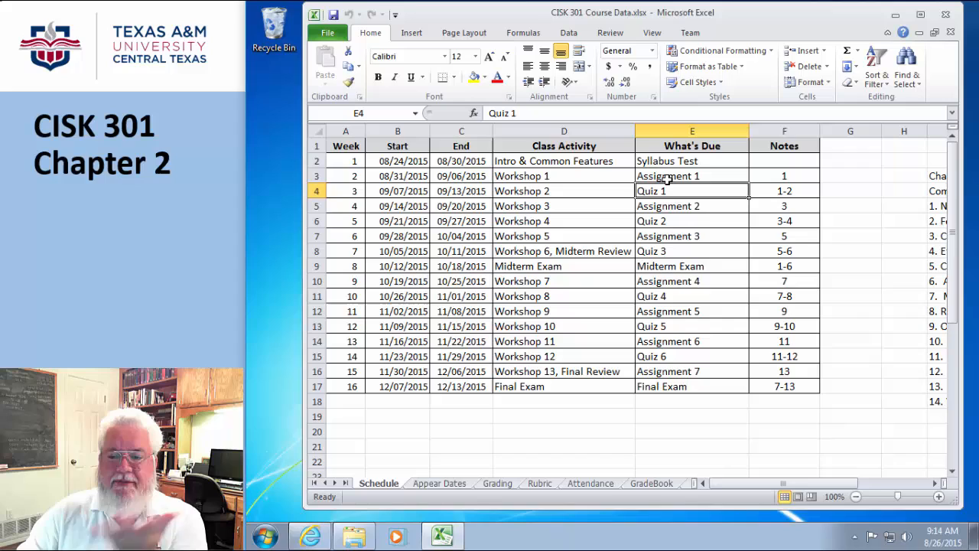
pyautogui.click(561, 67)
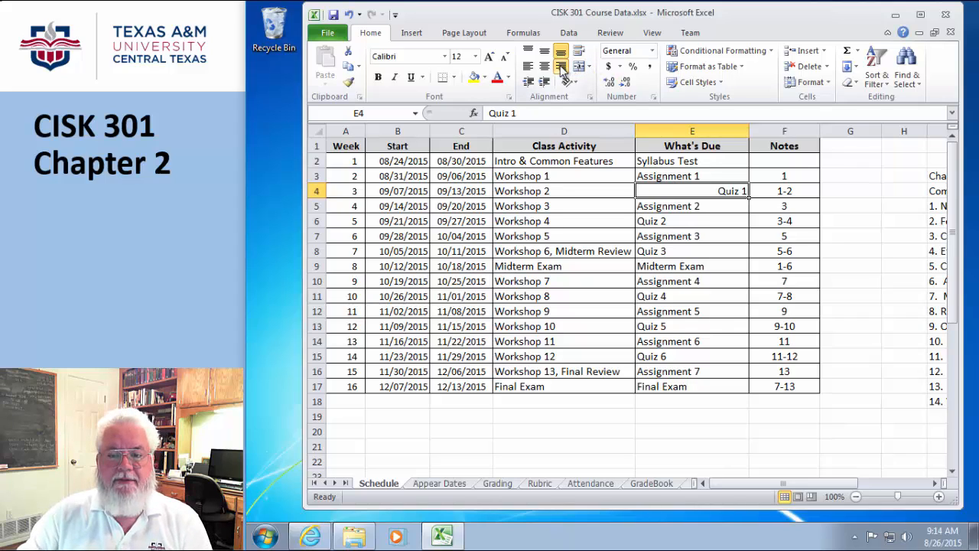
pyautogui.click(543, 67)
pyautogui.click(528, 66)
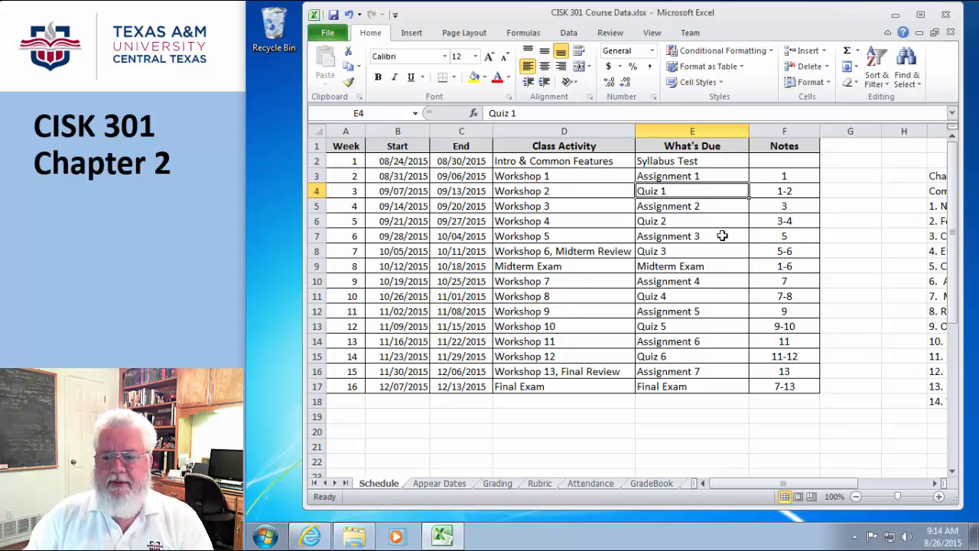
pyautogui.moveTo(784, 175); pyautogui.dragTo(792, 373)
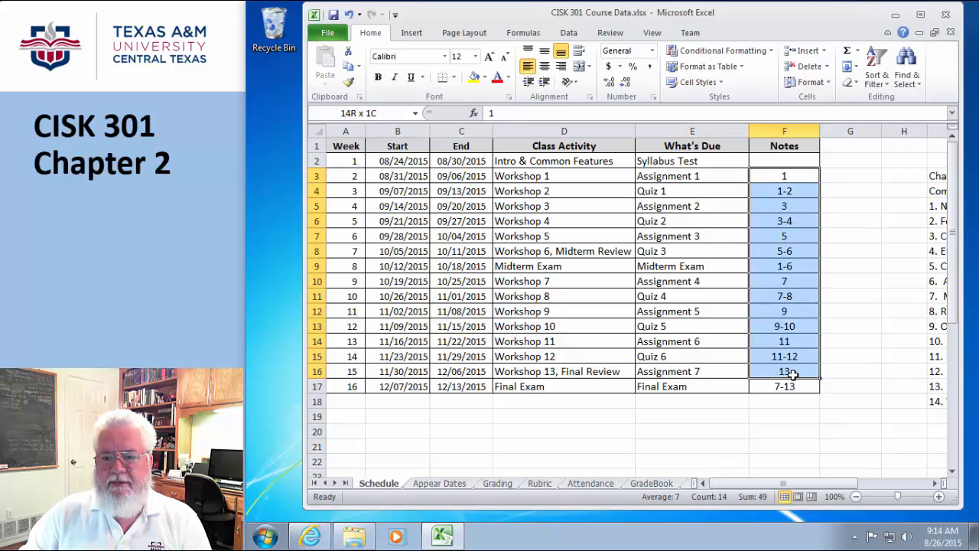
pyautogui.click(797, 163)
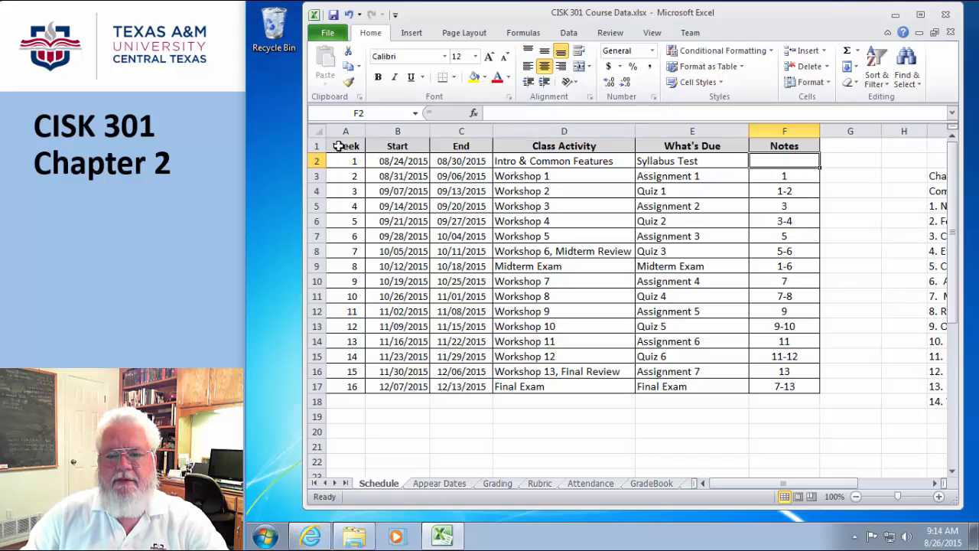
# Try top and middle vertical alignment on header cells A1 through F1, and set them back to bottom alignment
pyautogui.moveTo(337, 146); pyautogui.dragTo(788, 147)
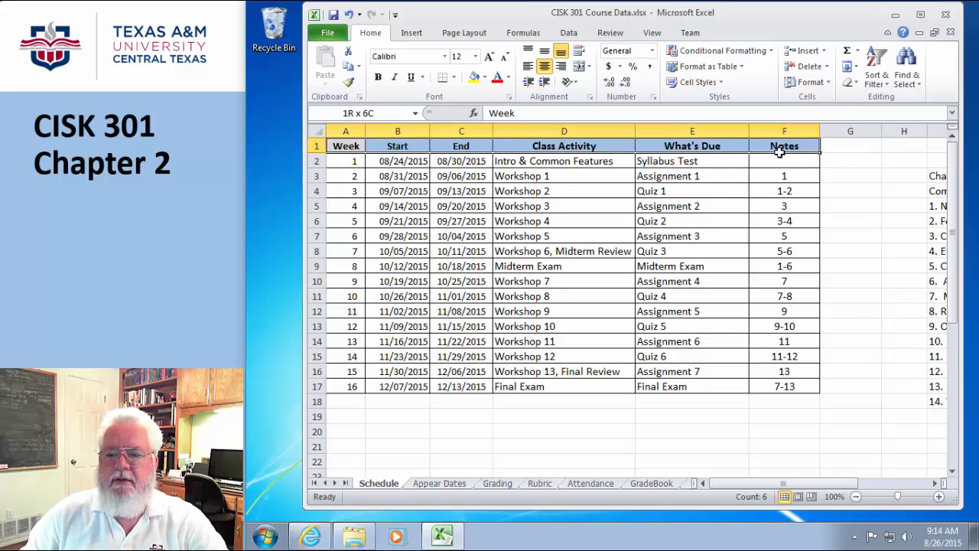
pyautogui.click(527, 51)
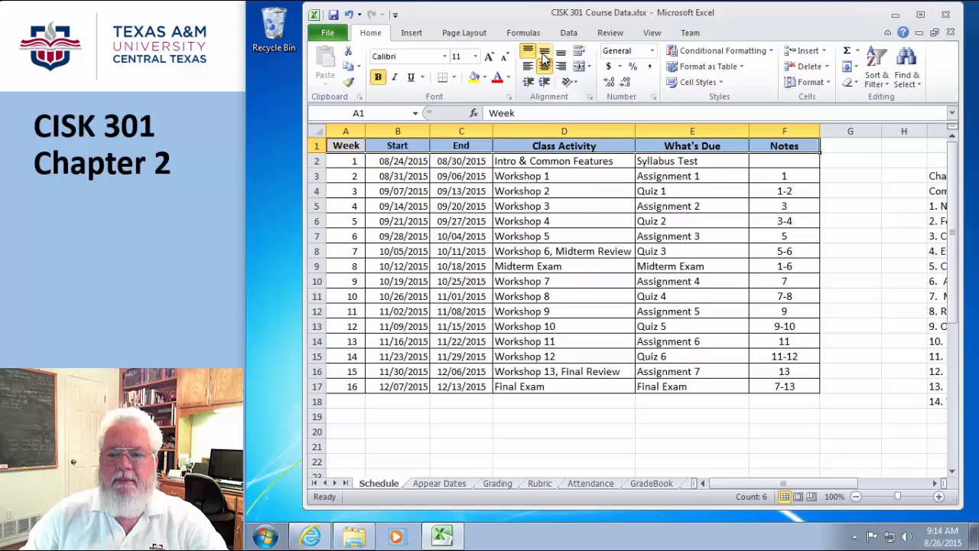
pyautogui.click(543, 53)
pyautogui.click(560, 51)
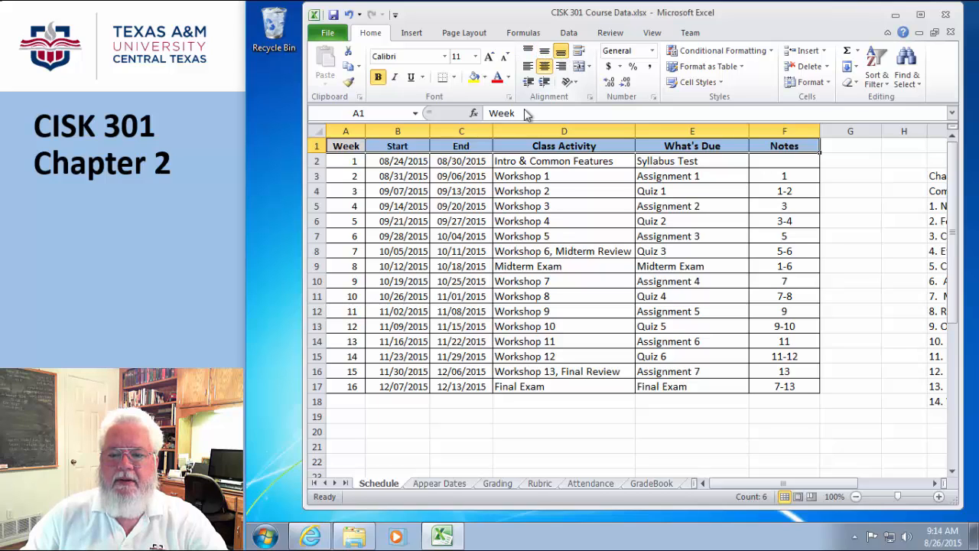
# Make header row 1 about three times as tall and apply top, middle and bottom alignment in turn to its cells
pyautogui.click(498, 197)
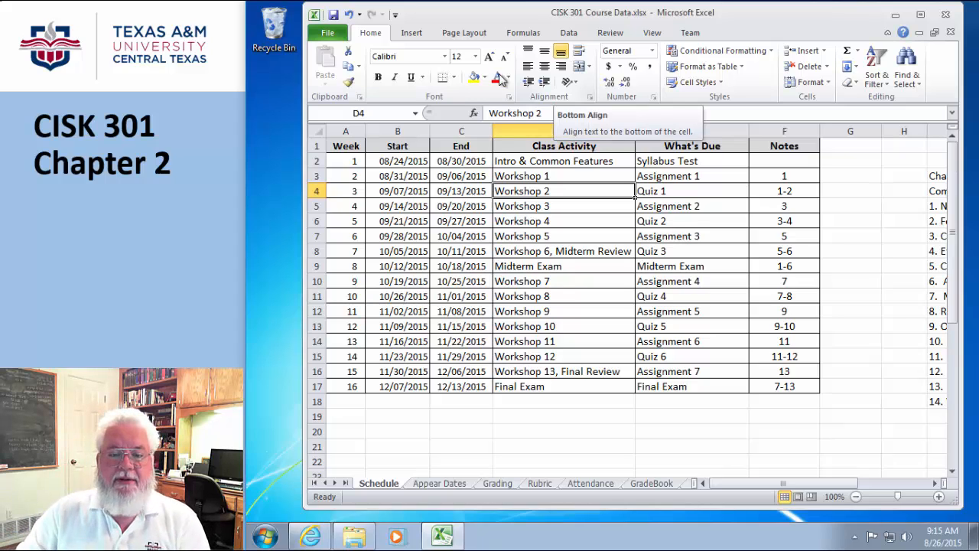
pyautogui.moveTo(317, 153); pyautogui.dragTo(784, 158)
pyautogui.click(530, 52)
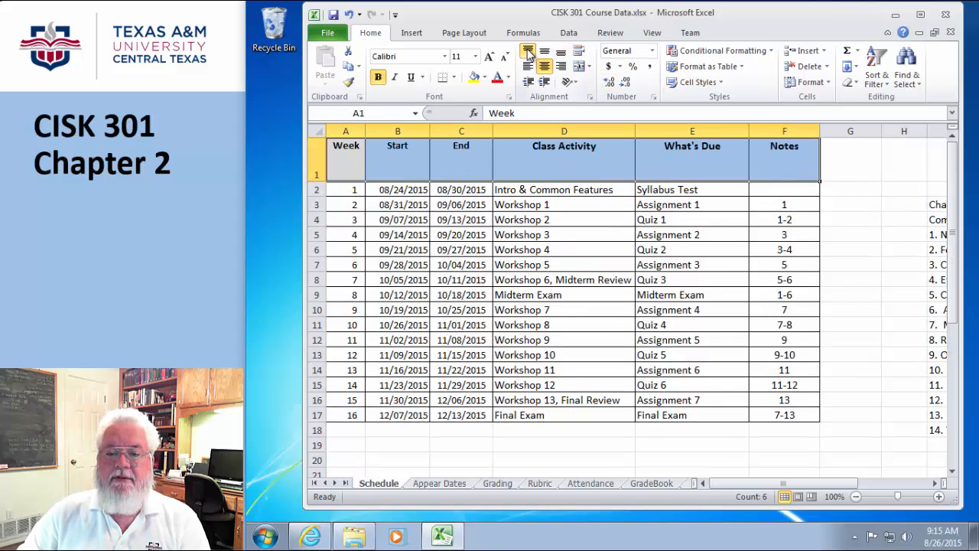
pyautogui.click(546, 52)
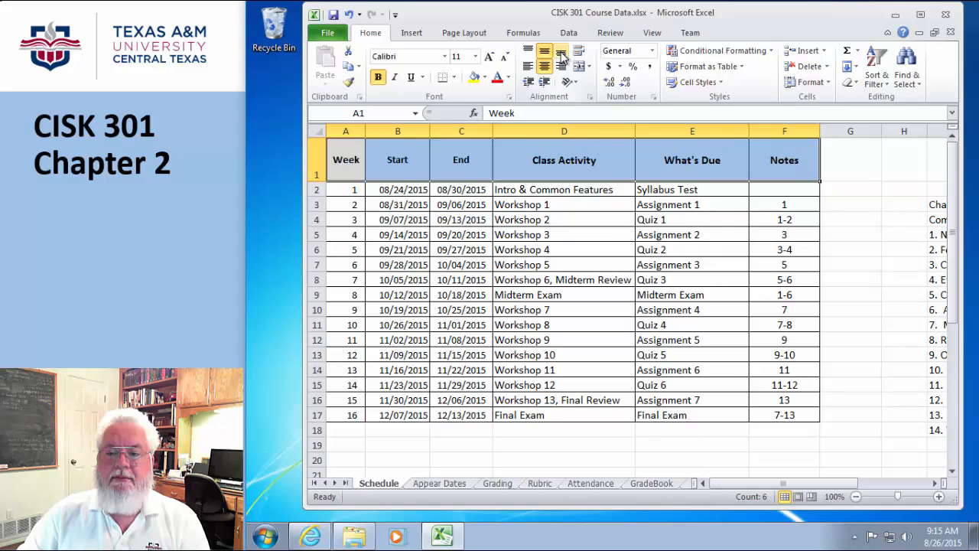
pyautogui.click(560, 51)
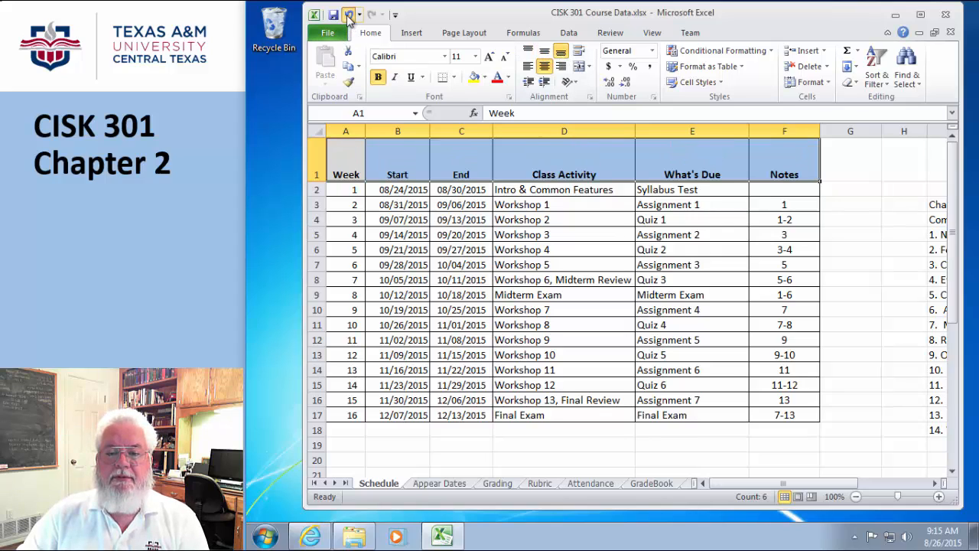
# Undo the last three vertical alignment changes and the height increase of header row 1
pyautogui.click(348, 14)
pyautogui.click(348, 15)
pyautogui.click(348, 14)
pyautogui.click(348, 15)
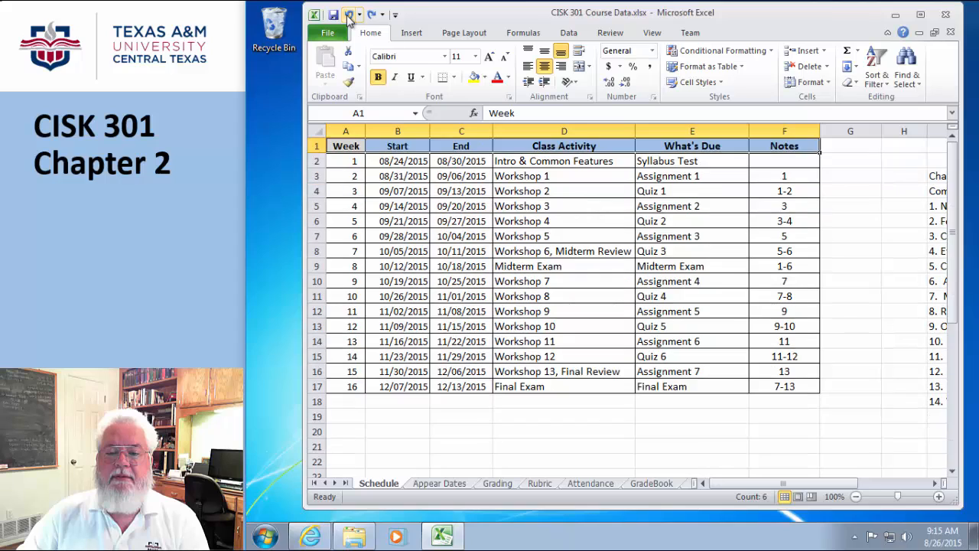